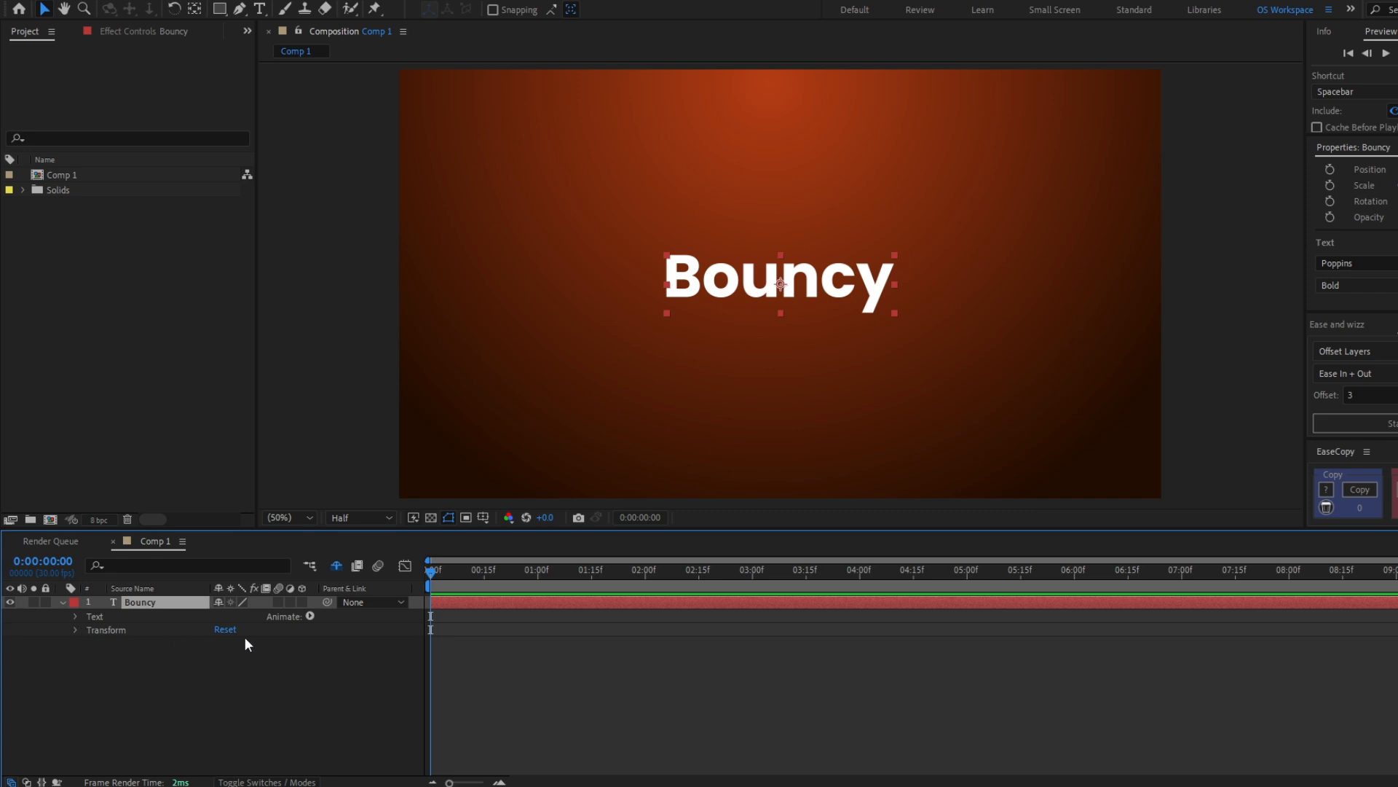
Add a Position animator with an Expression selector to the Bouncy text layer and reveal the selector's Amount expression
click(310, 615)
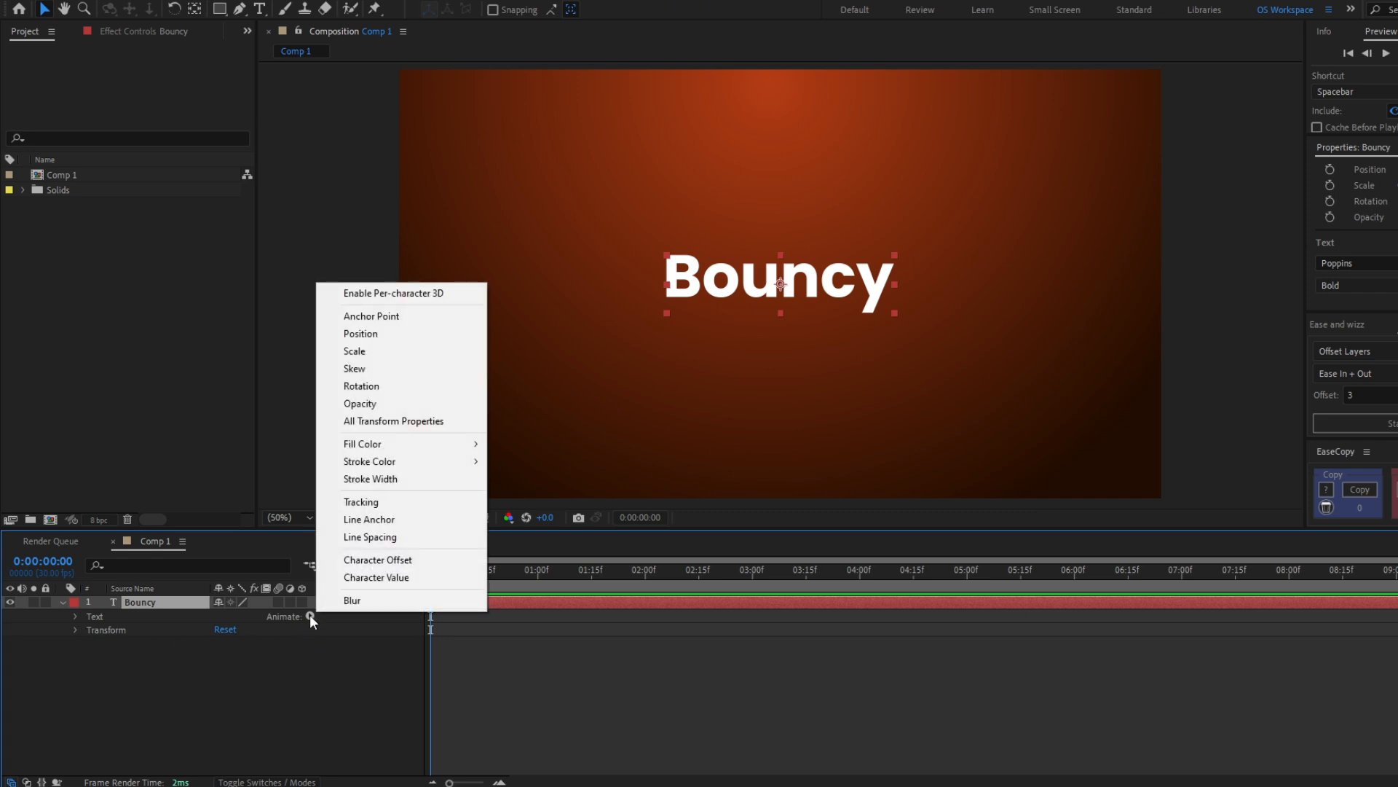
click(367, 335)
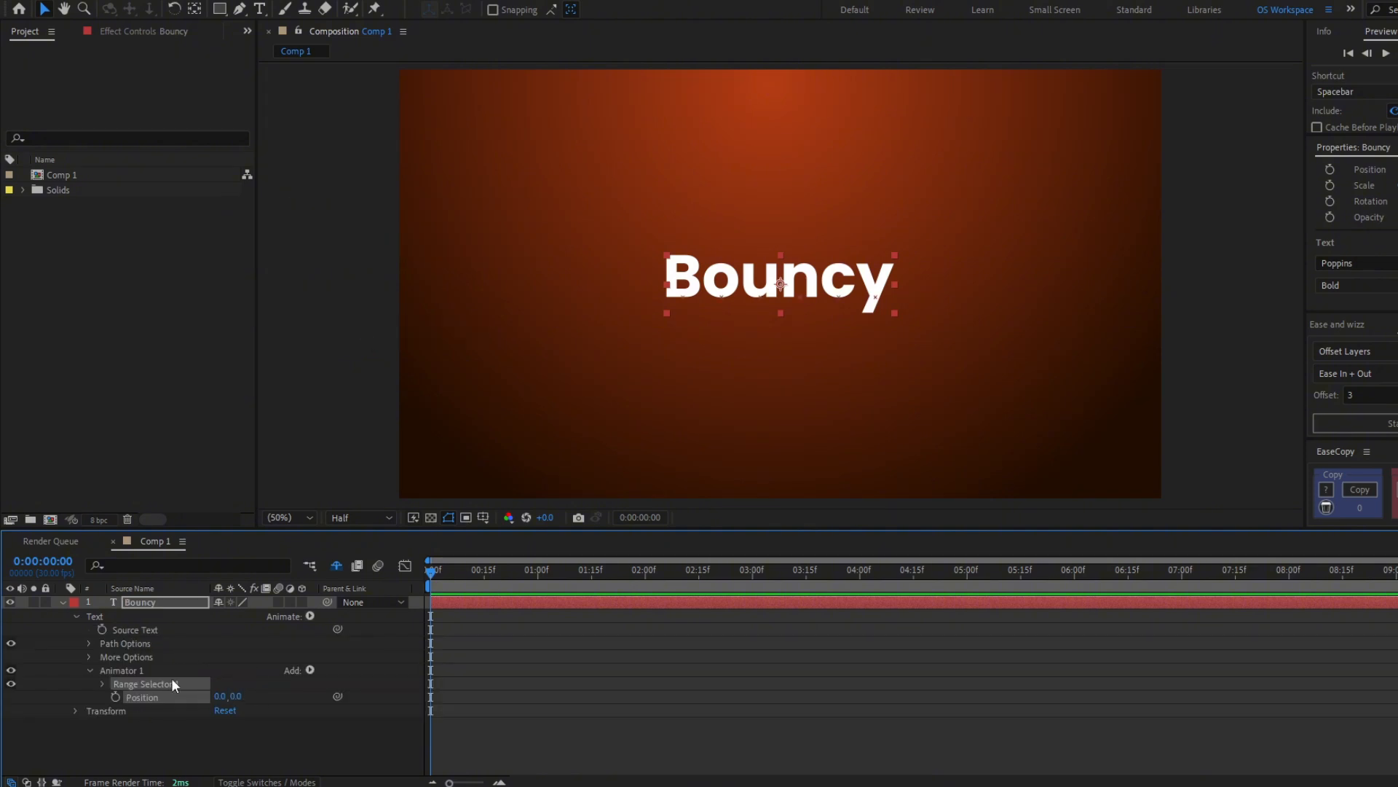
click(310, 670)
mouse_move(347, 697)
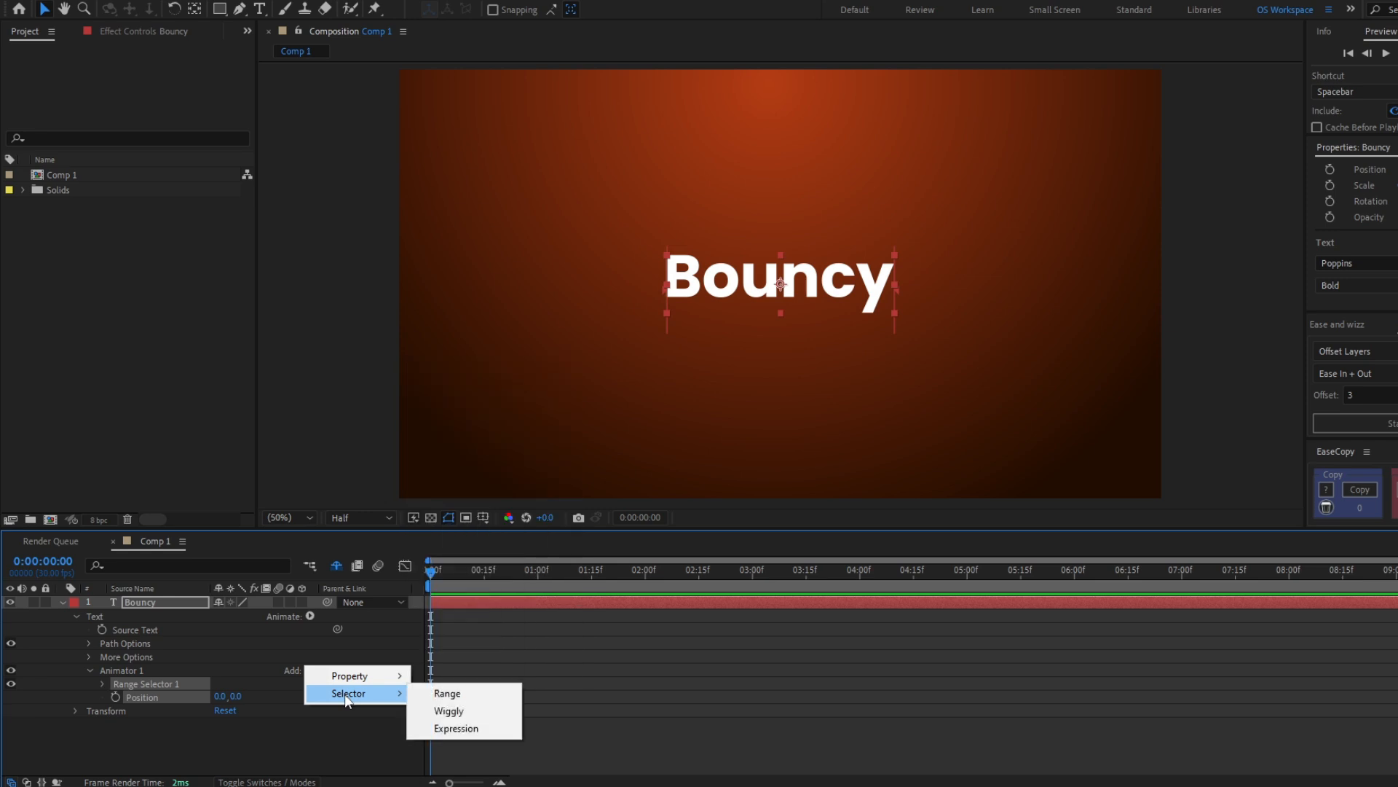
click(457, 729)
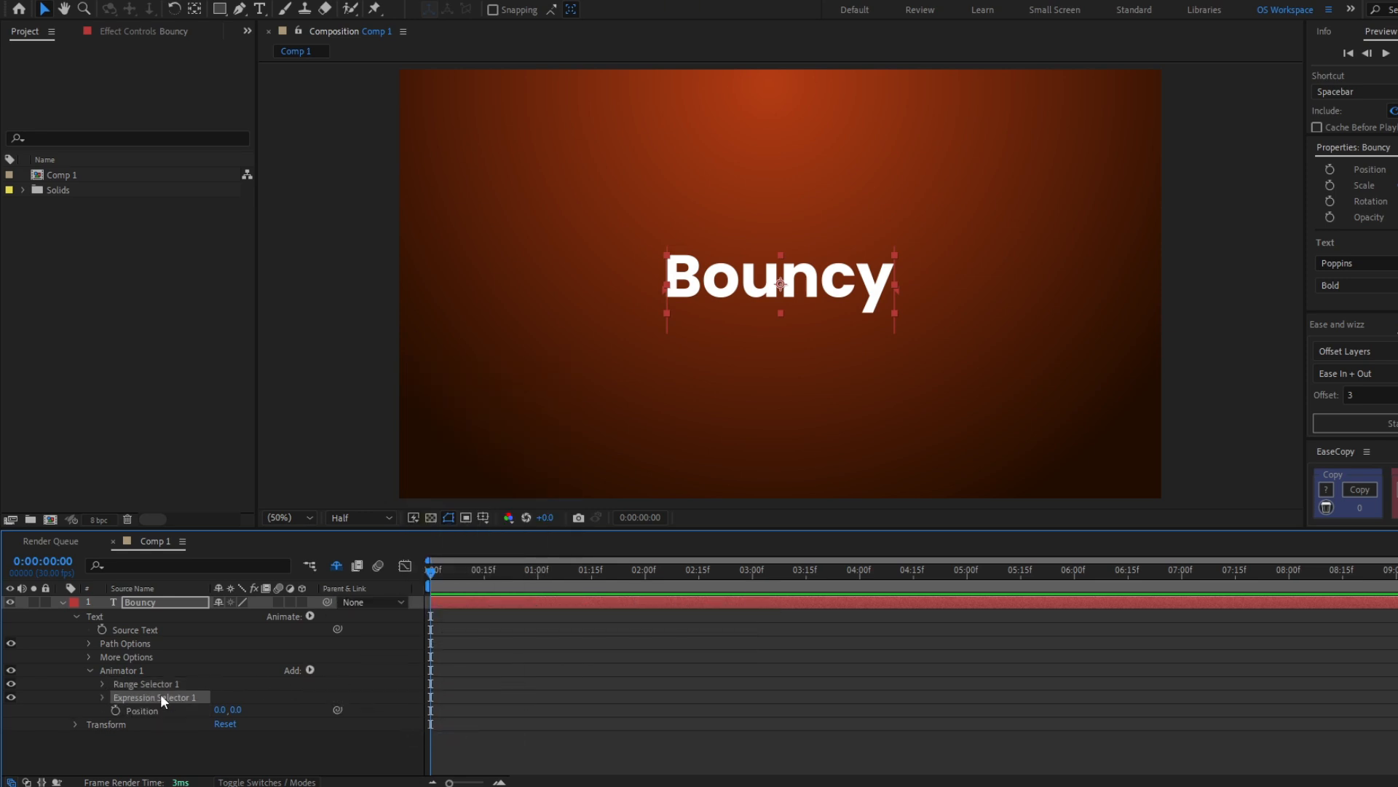
click(102, 697)
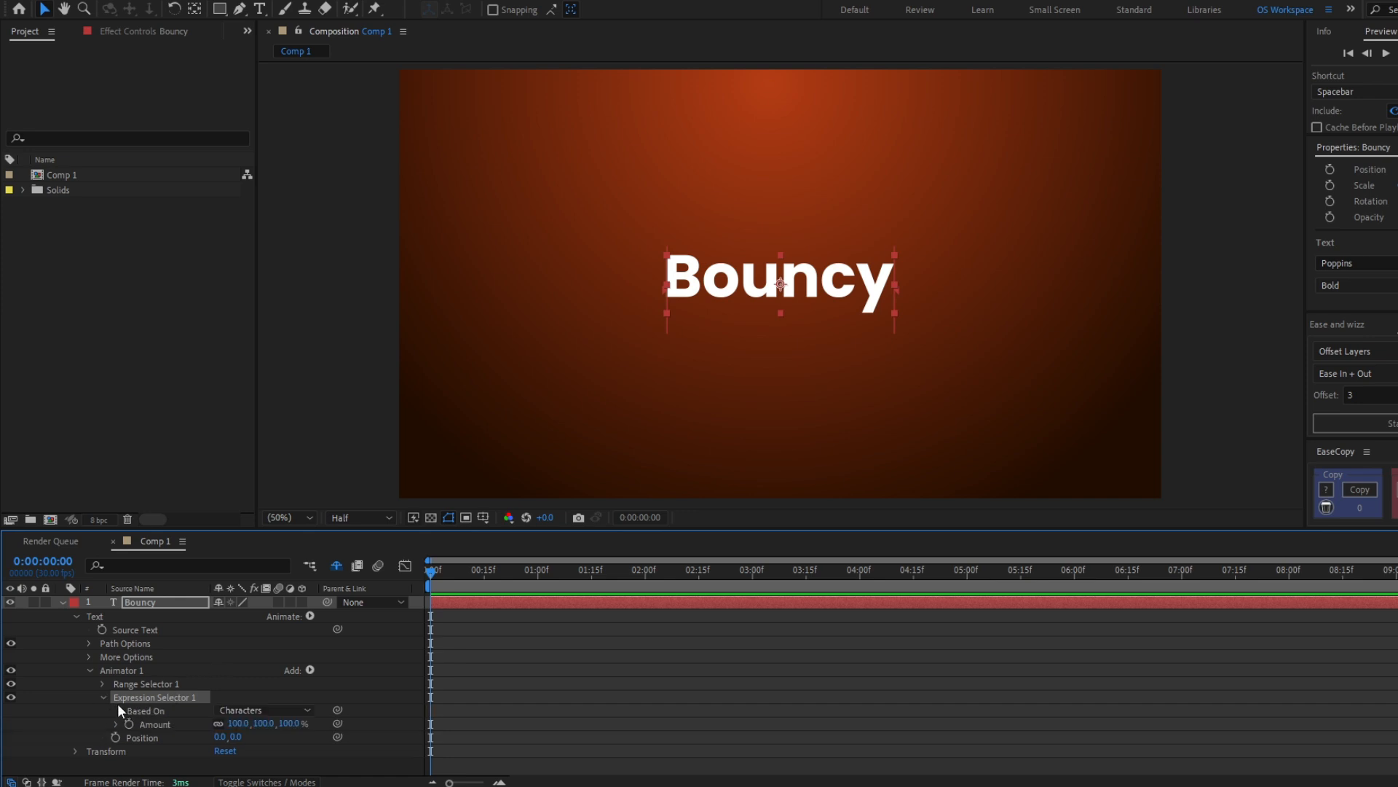
click(115, 725)
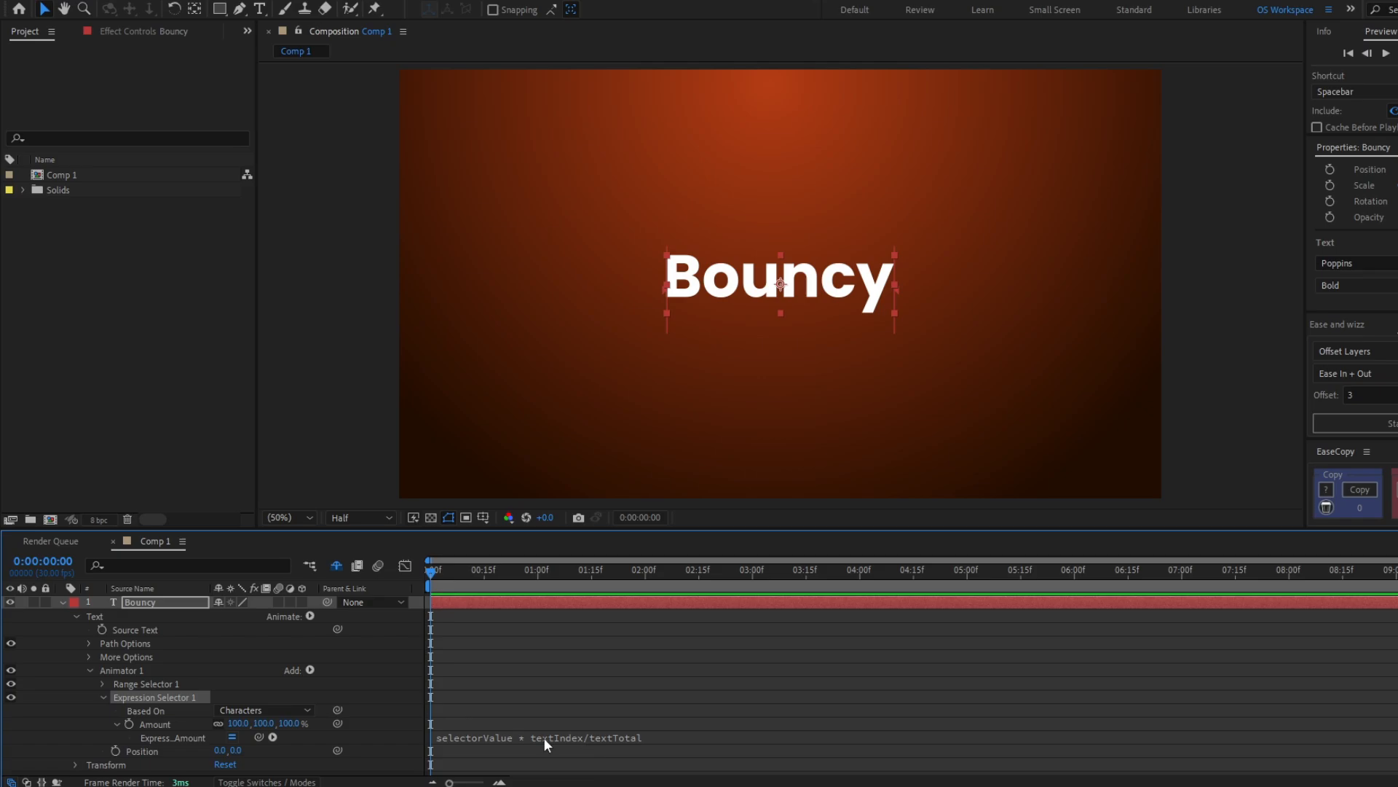
Copy the full bouncy text expression from the web page in the browser and replace the selector's Amount expression in After Effects with it
key(alt+Tab)
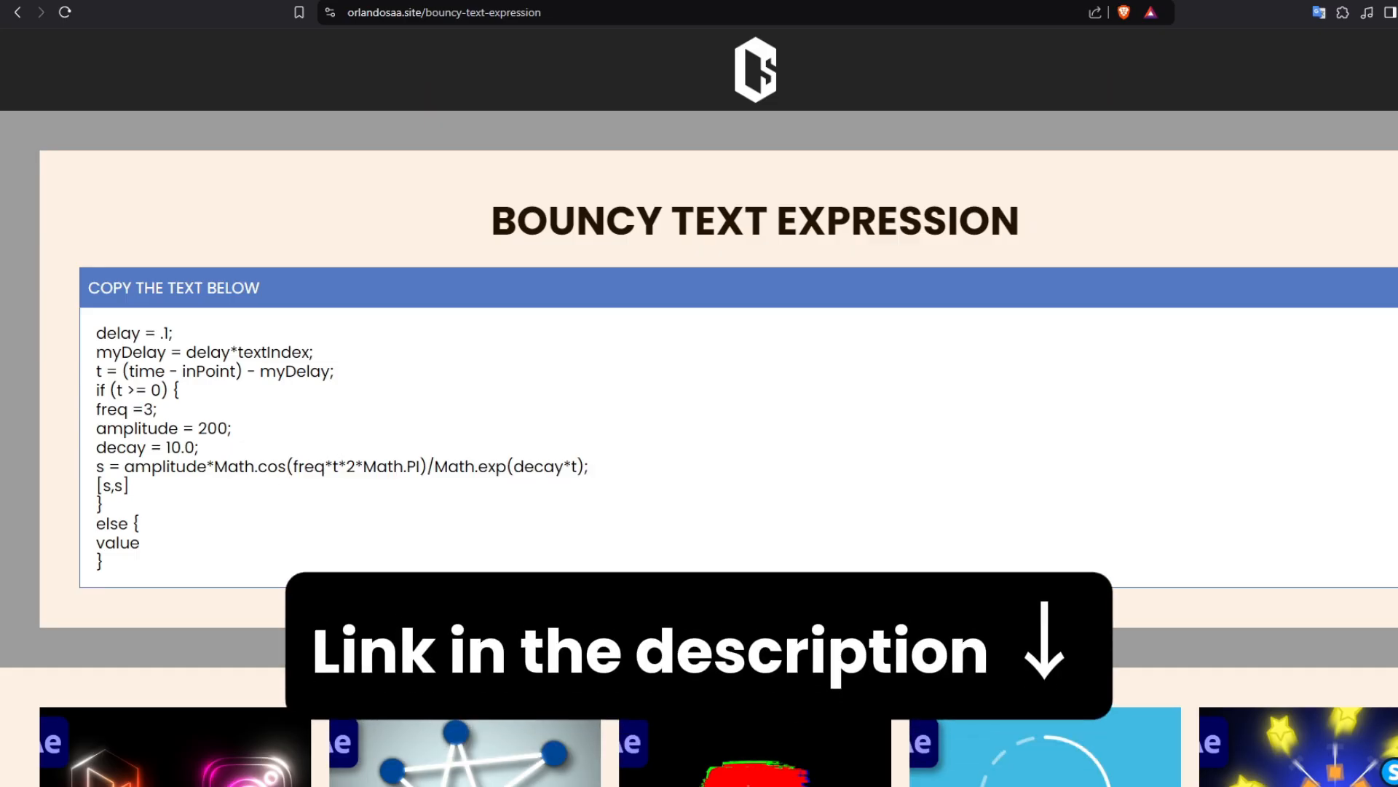
drag(159, 576, 95, 332)
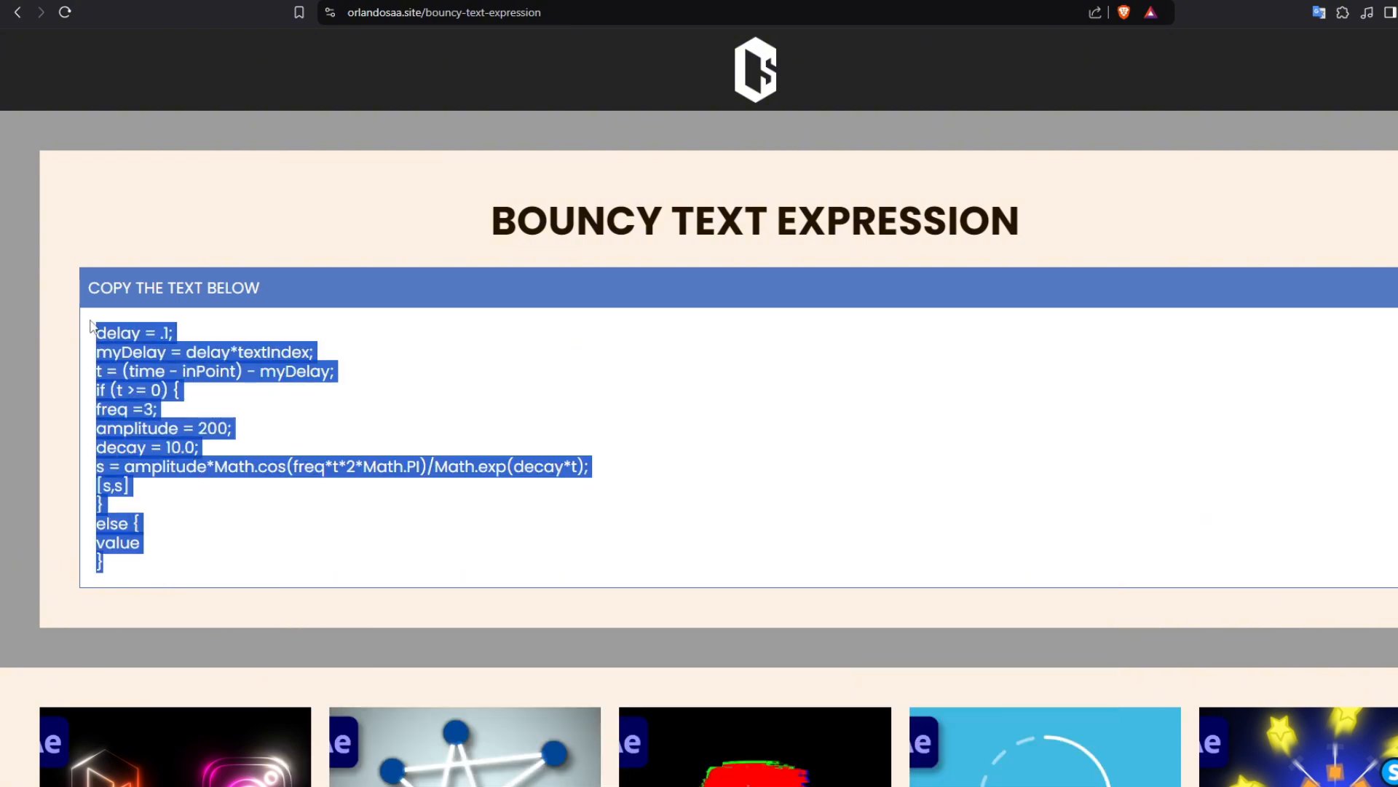
key(alt+Tab)
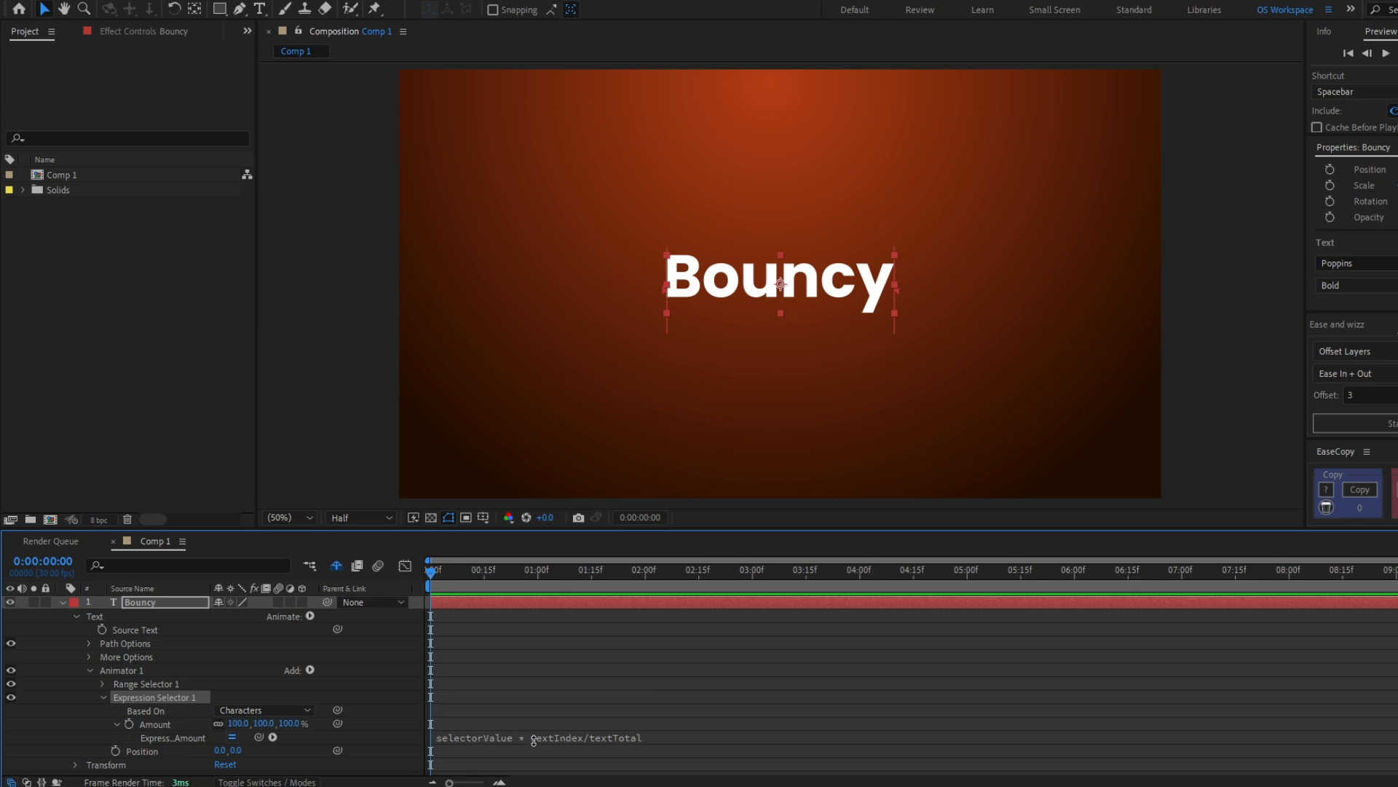
click(530, 738)
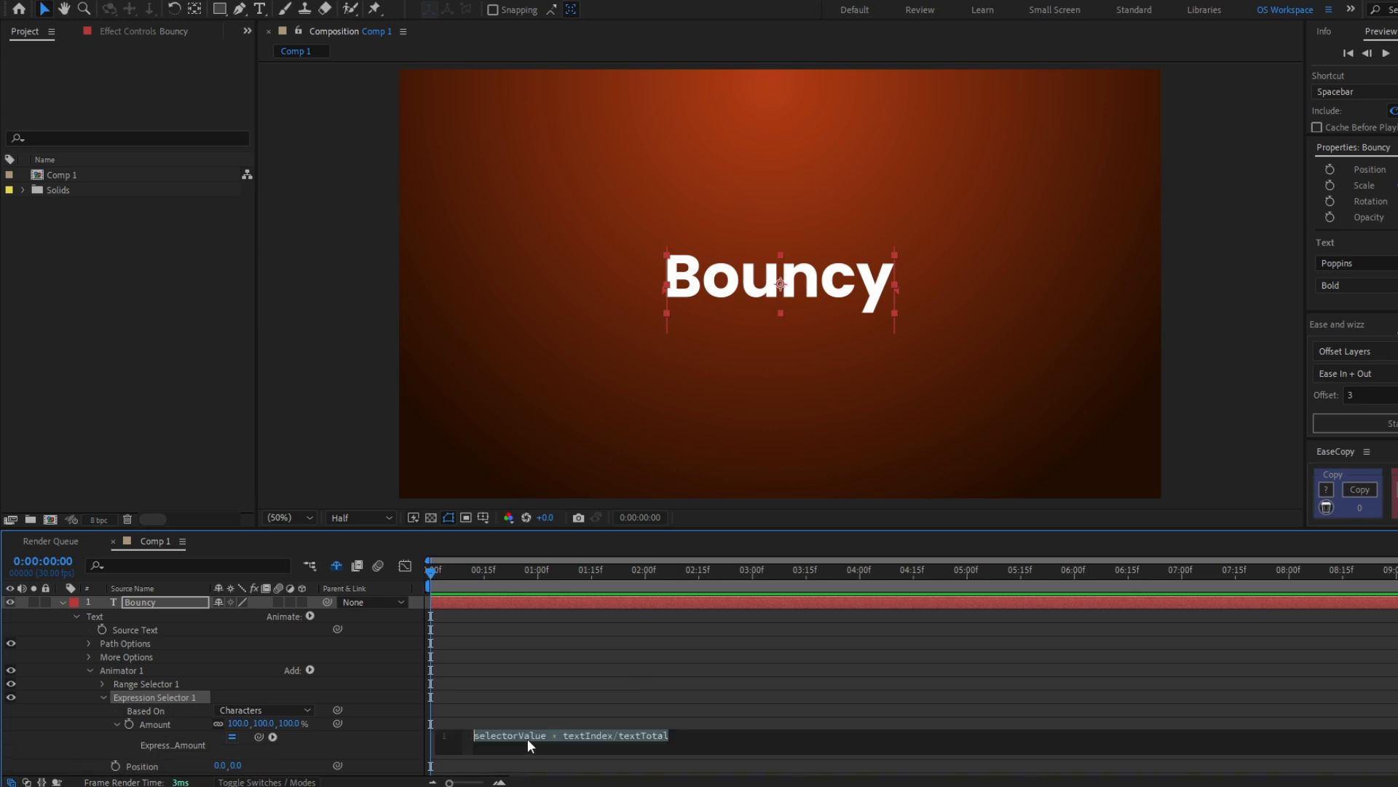
key(ctrl+v)
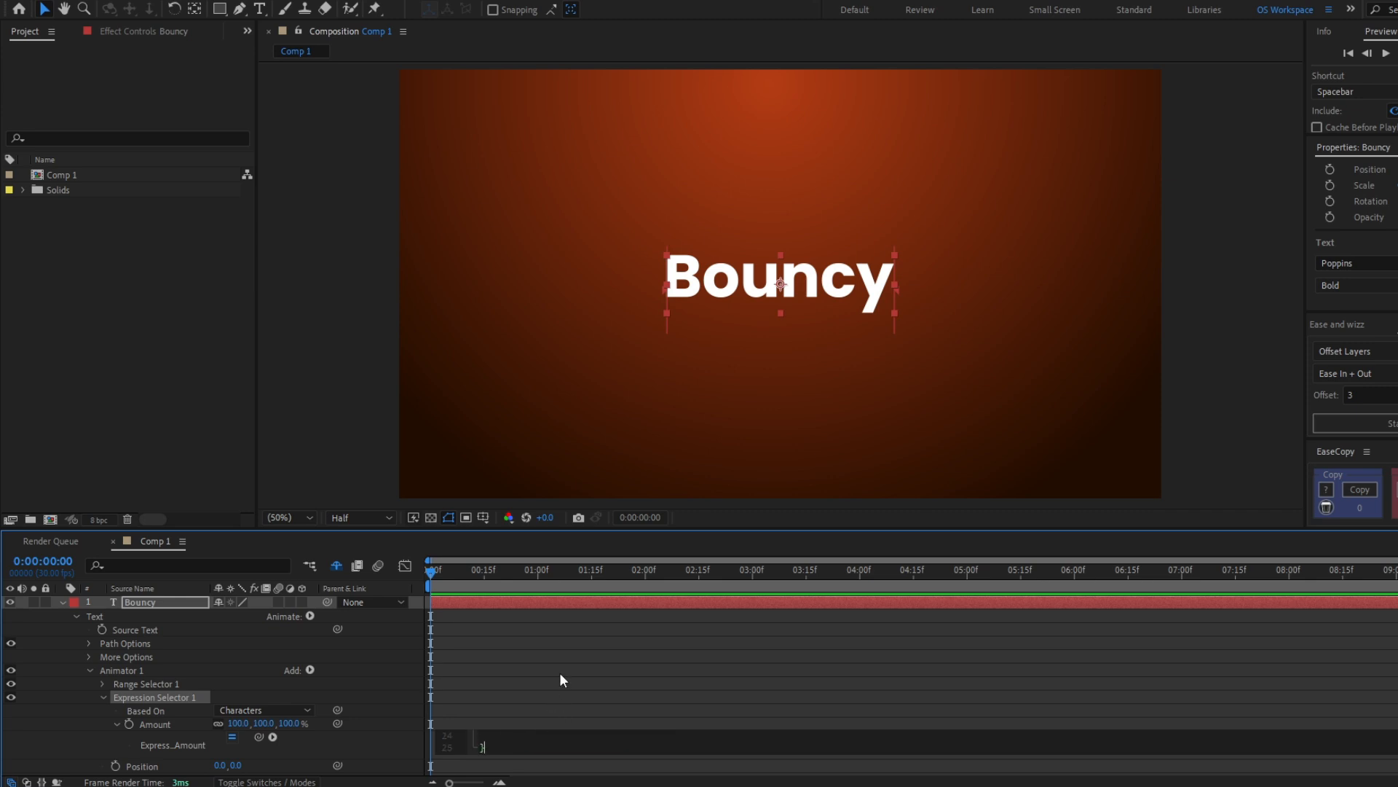
click(536, 651)
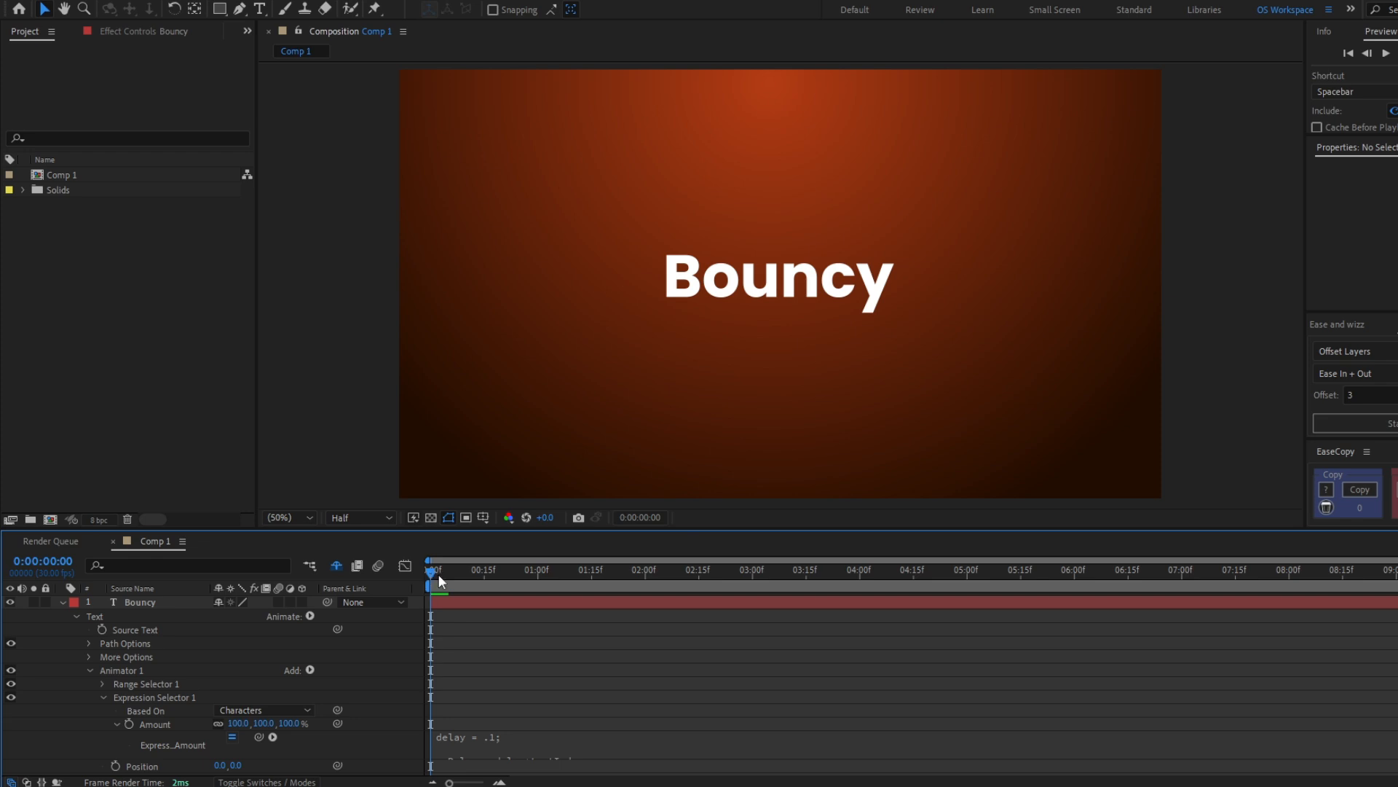
Set the text animator's Position to 0.0, 339.0 and preview the letter animation on the timeline
drag(439, 574, 426, 619)
scroll(380, 701, down, 1)
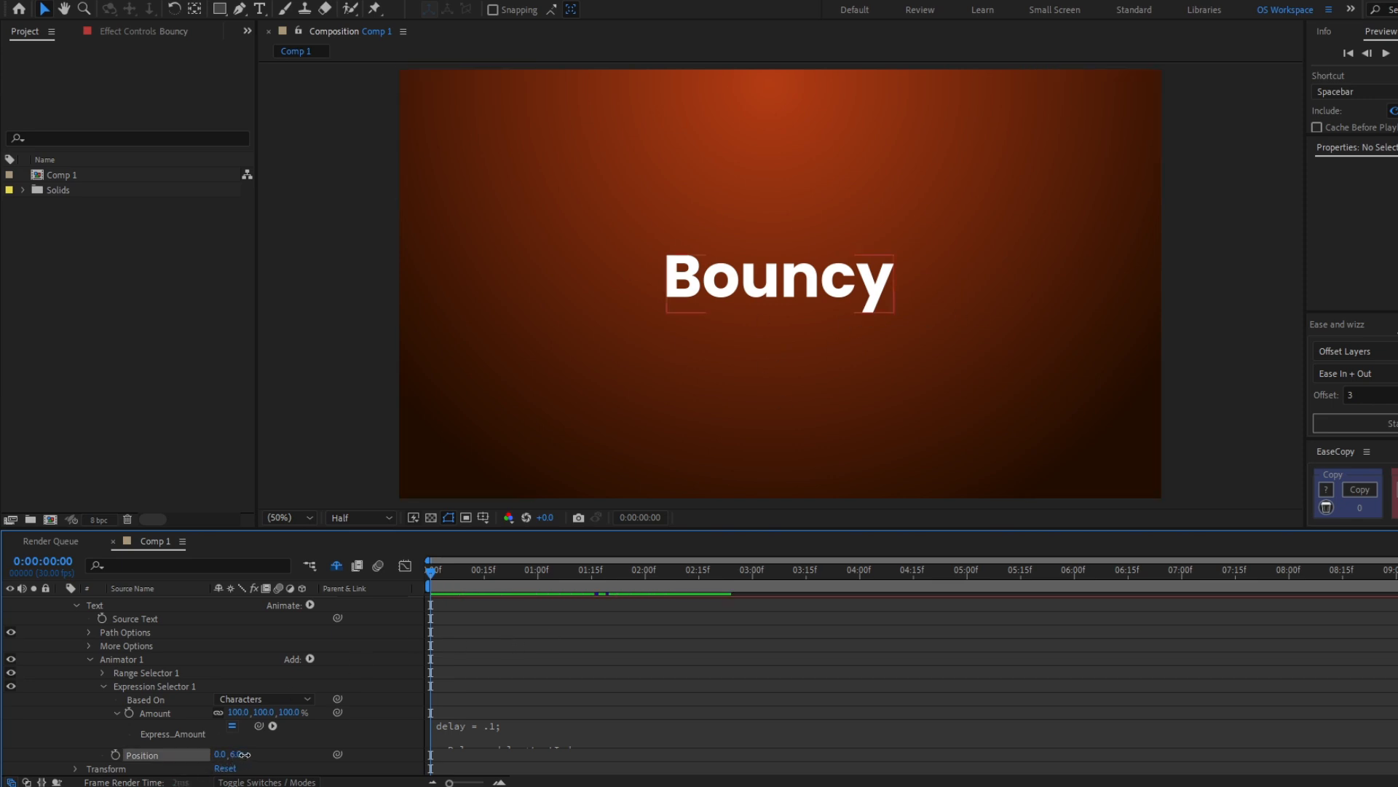
drag(236, 754, 543, 710)
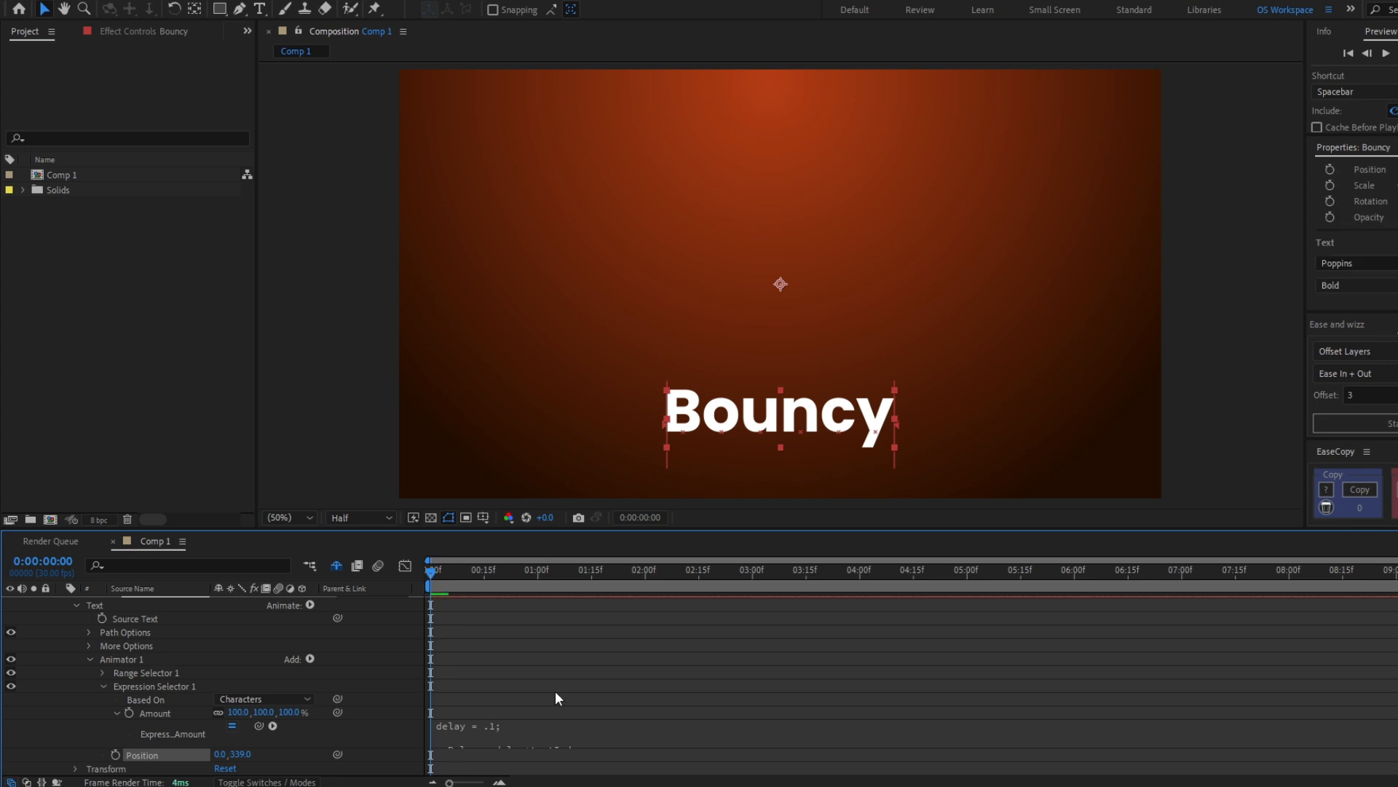
key(space)
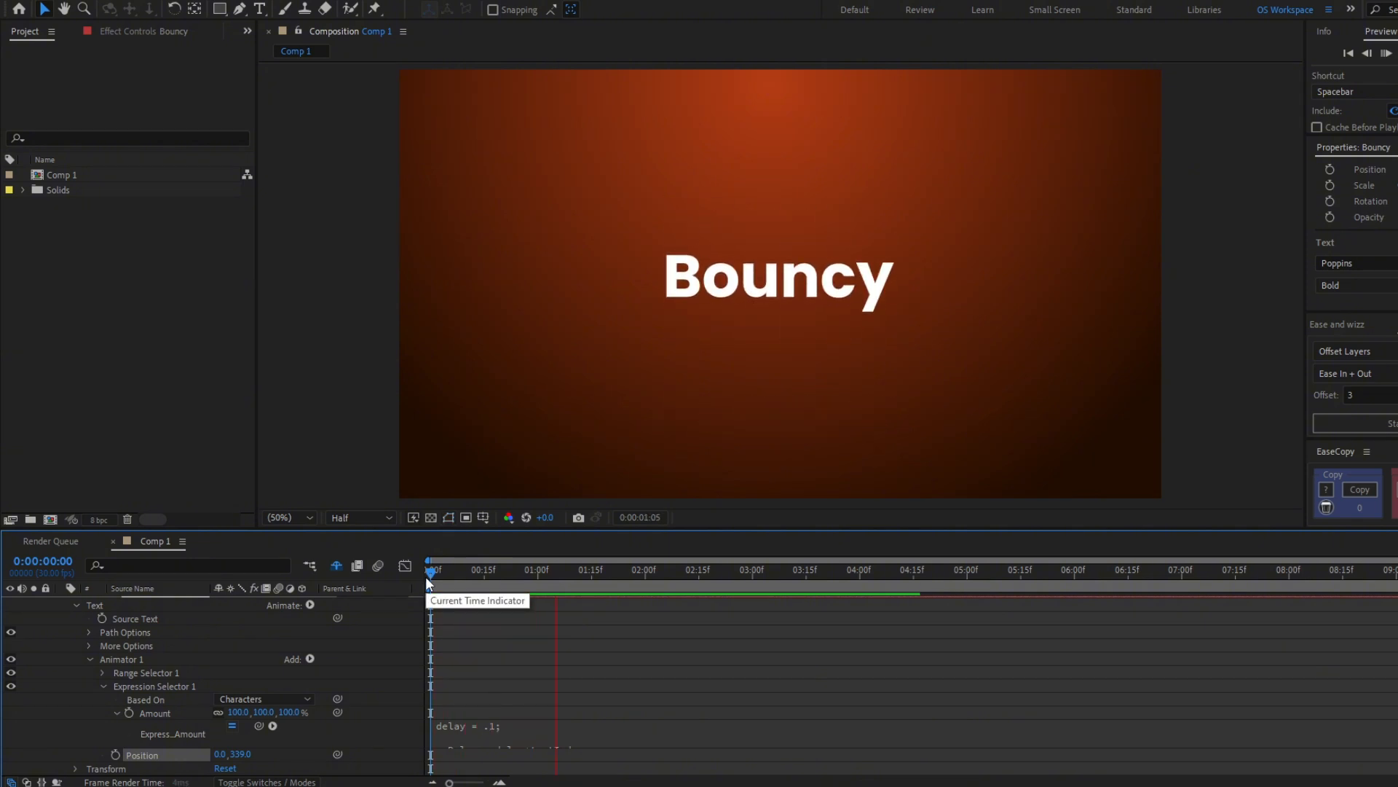
drag(426, 575, 540, 578)
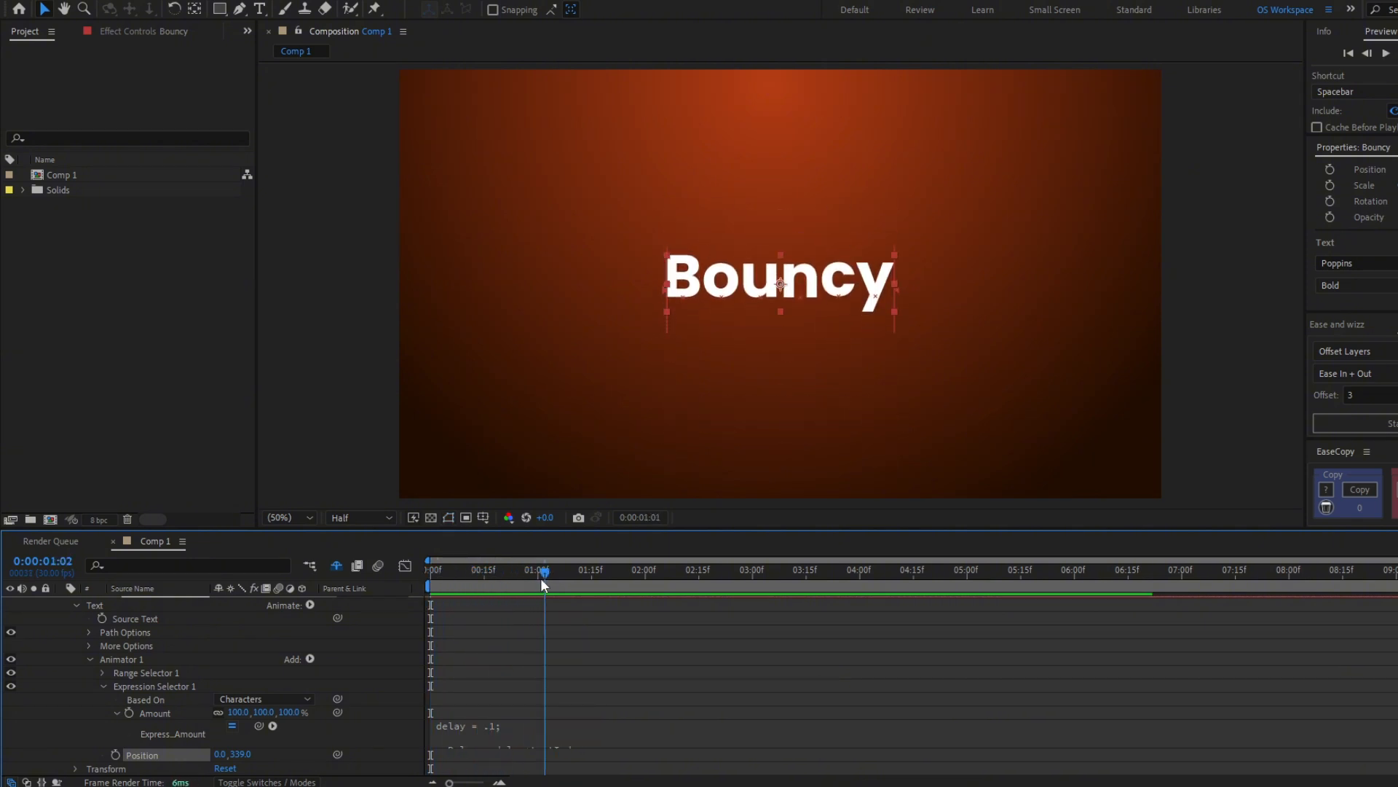
Enlarge the Amount expression, examine its freq, amplitude and decay lines, and play the animation from the start
click(520, 726)
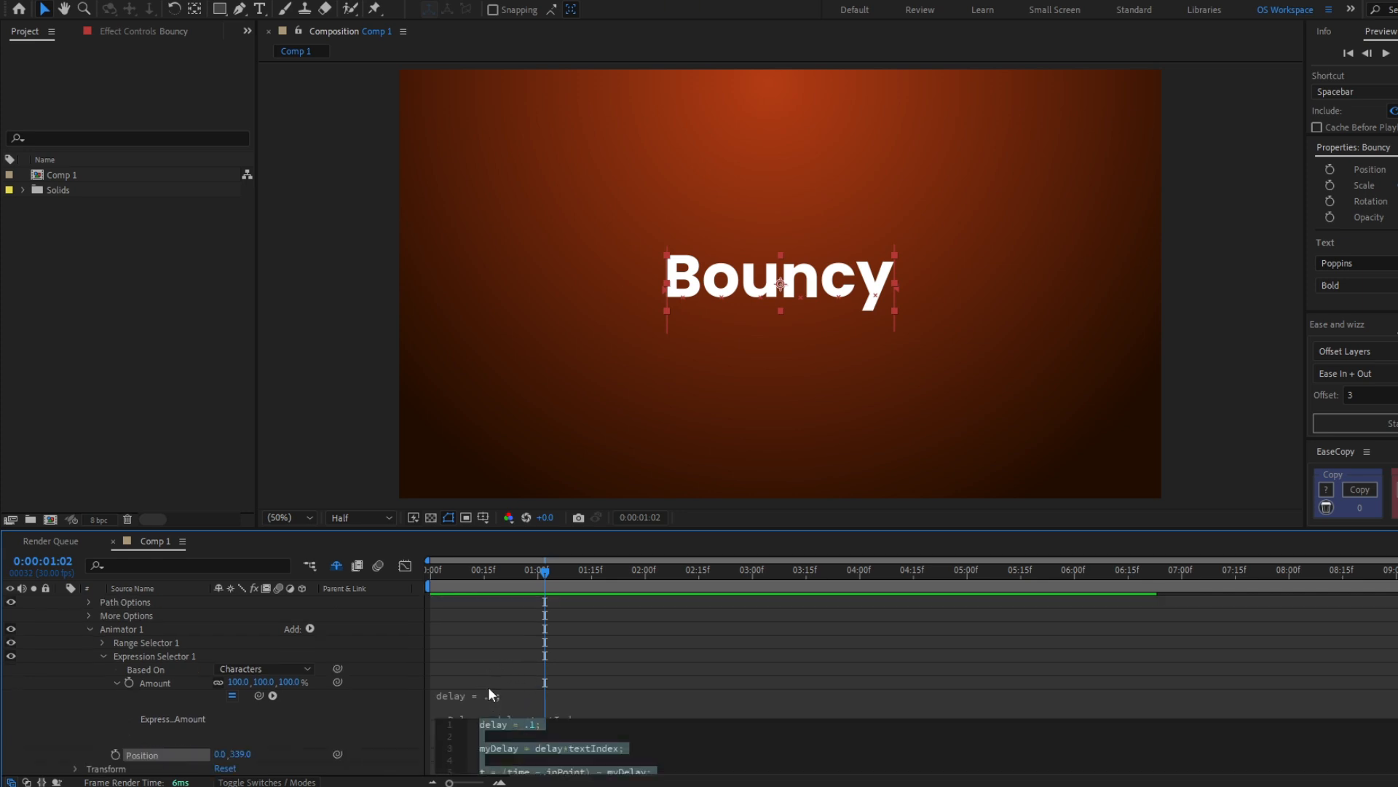
click(488, 670)
click(507, 730)
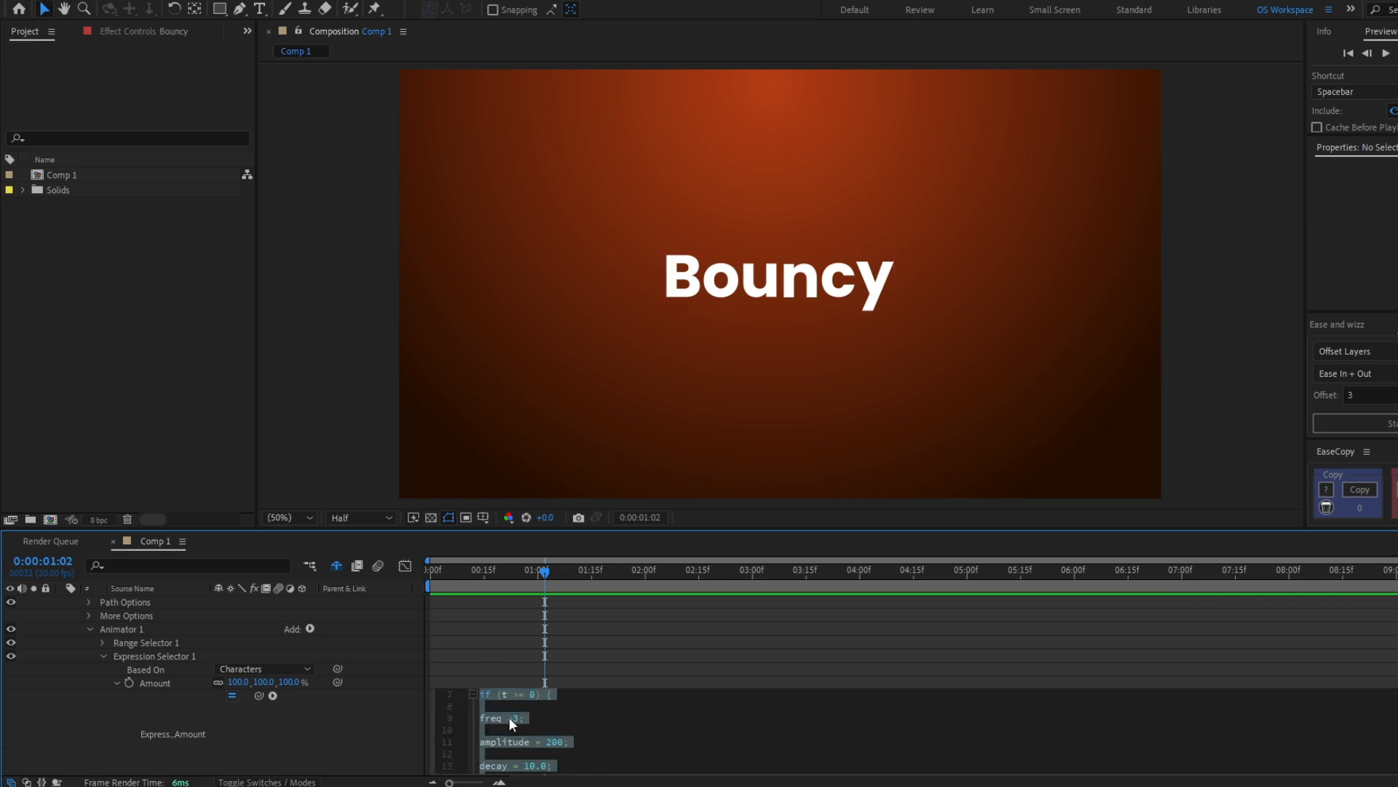
click(507, 720)
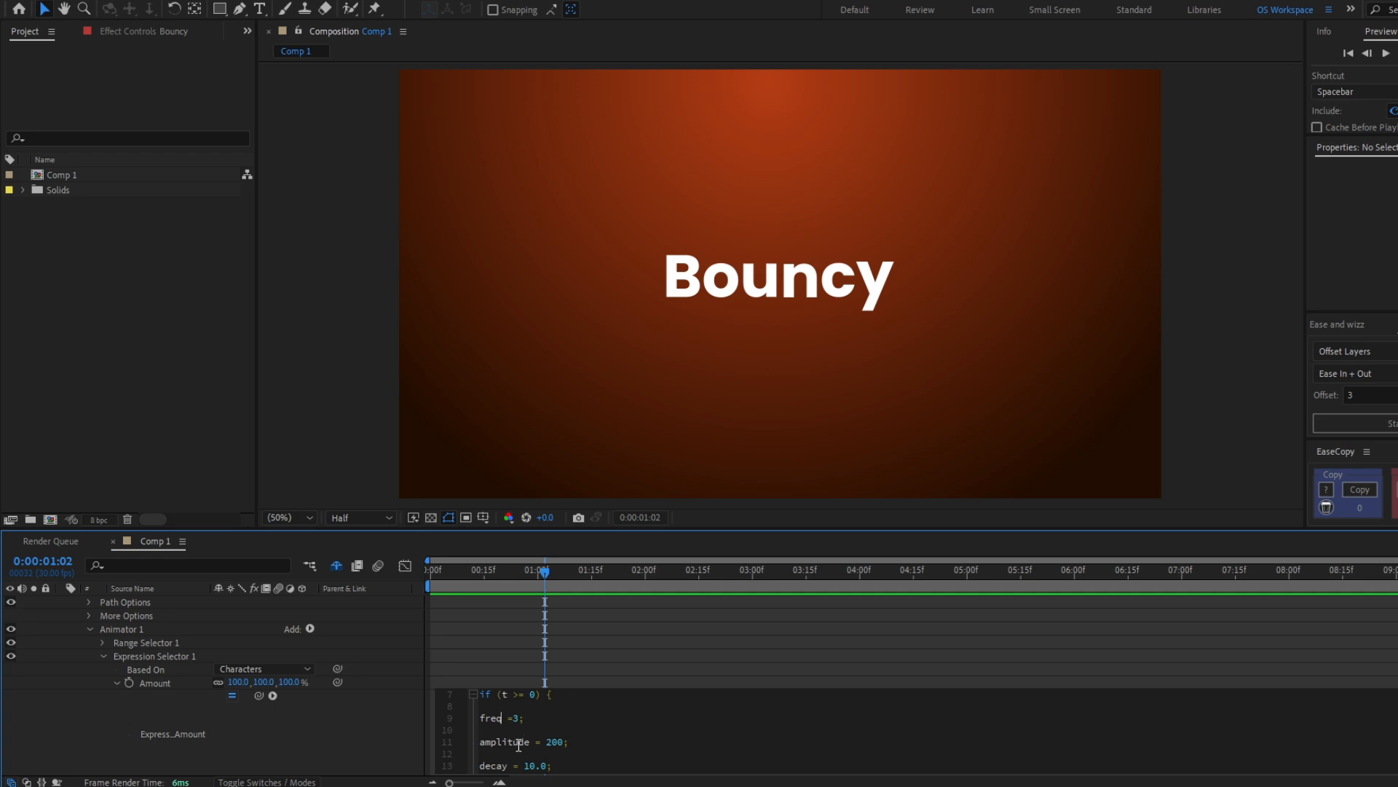
click(507, 765)
click(522, 614)
drag(453, 570, 423, 574)
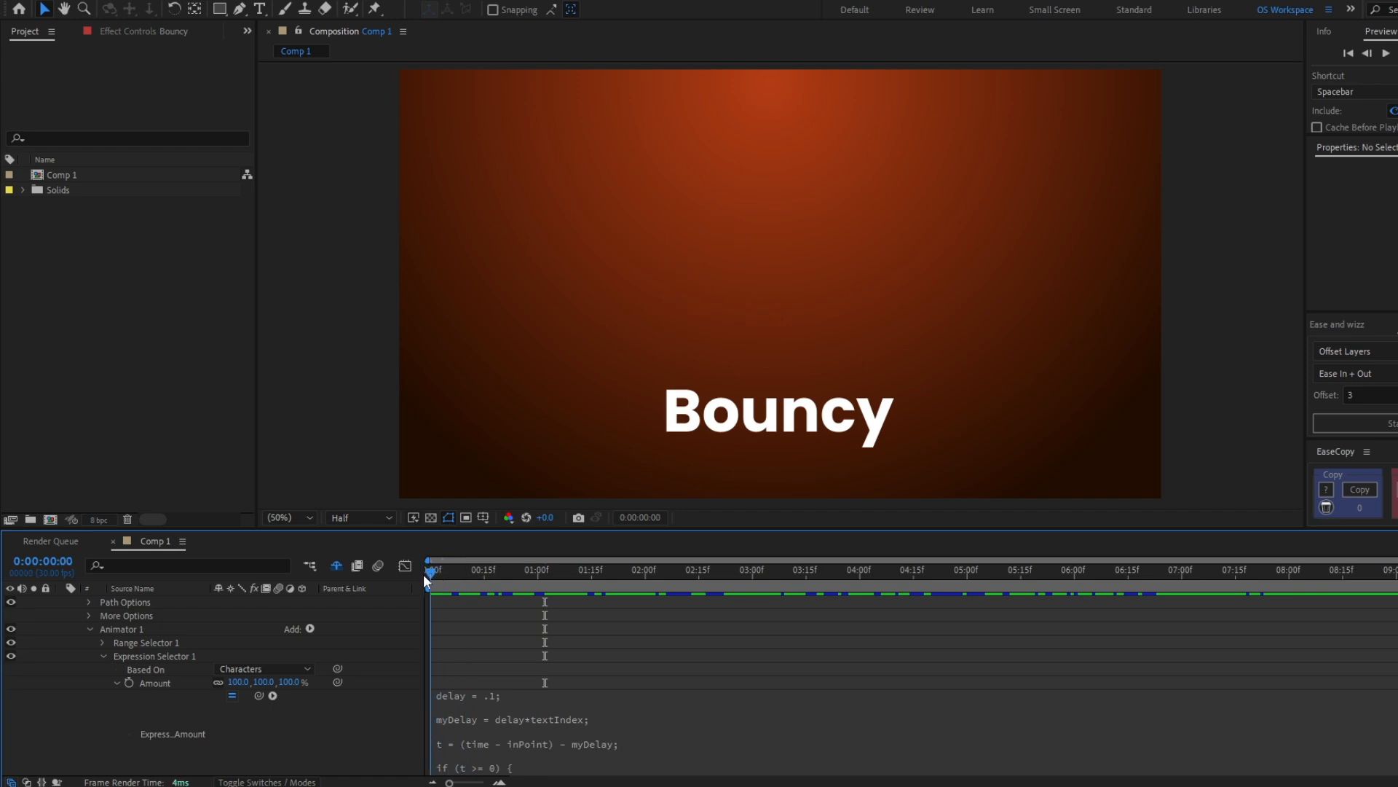
key(space)
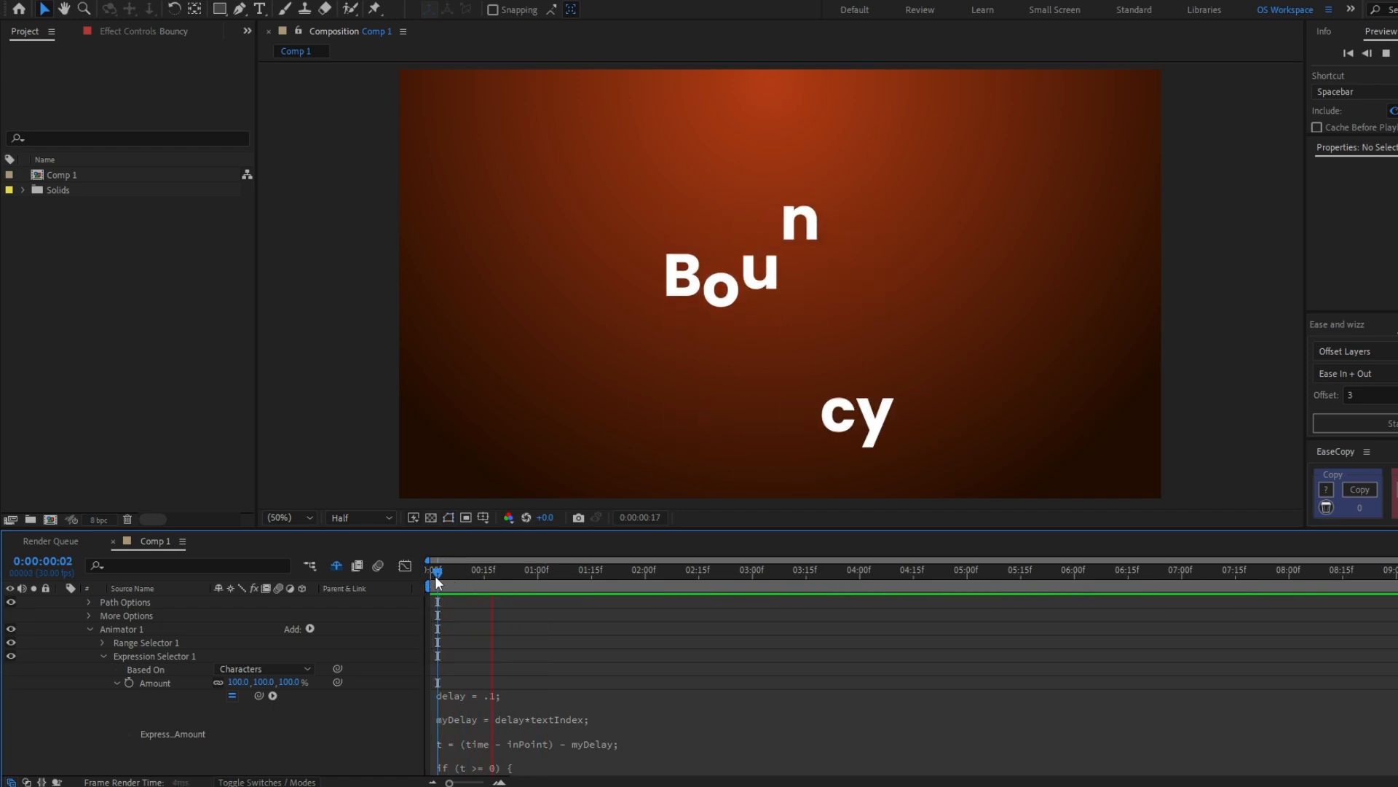
key(space)
key(space)
Try a freq value of 10 in the Amount expression and preview the animation
click(540, 732)
scroll(543, 733, down, 2)
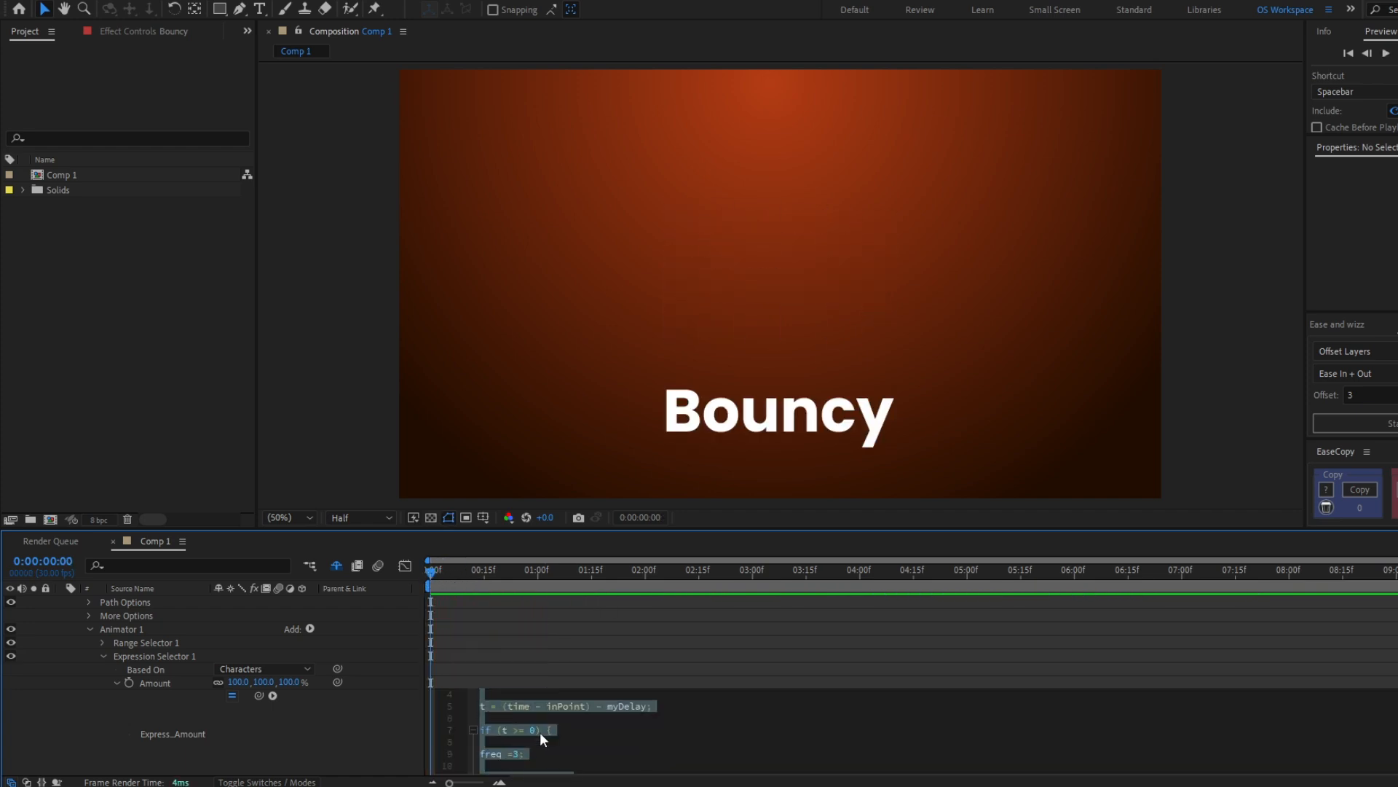
click(514, 718)
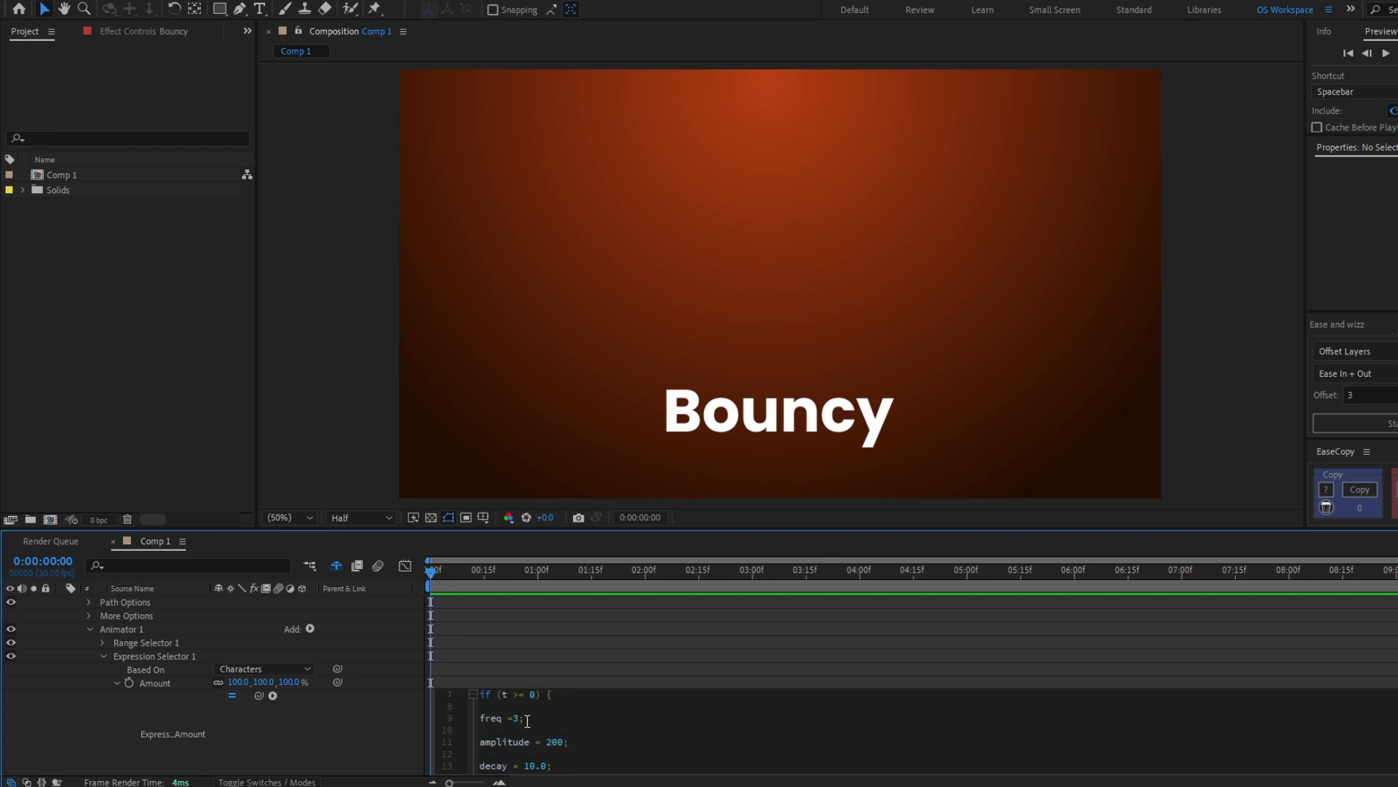
key(Delete)
text(10)
click(483, 614)
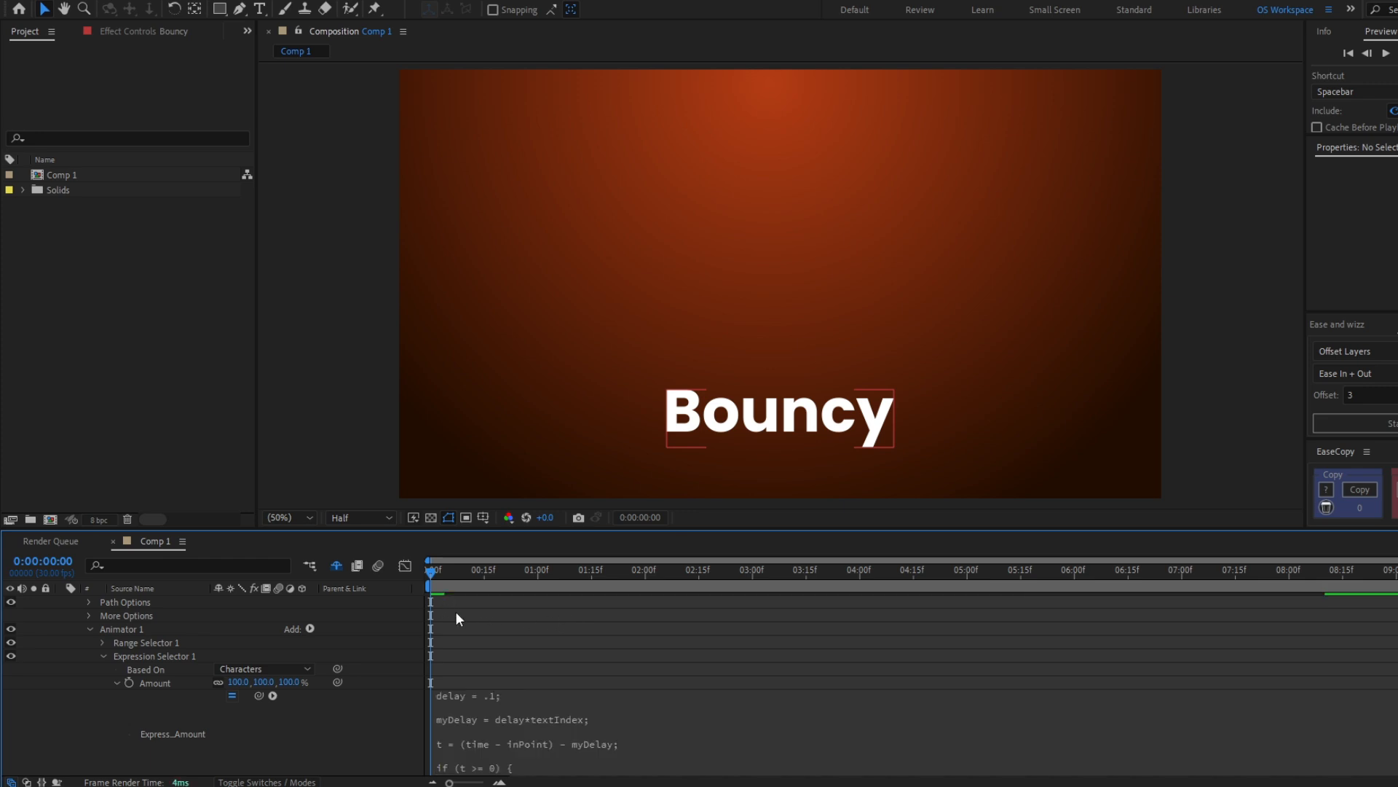
key(space)
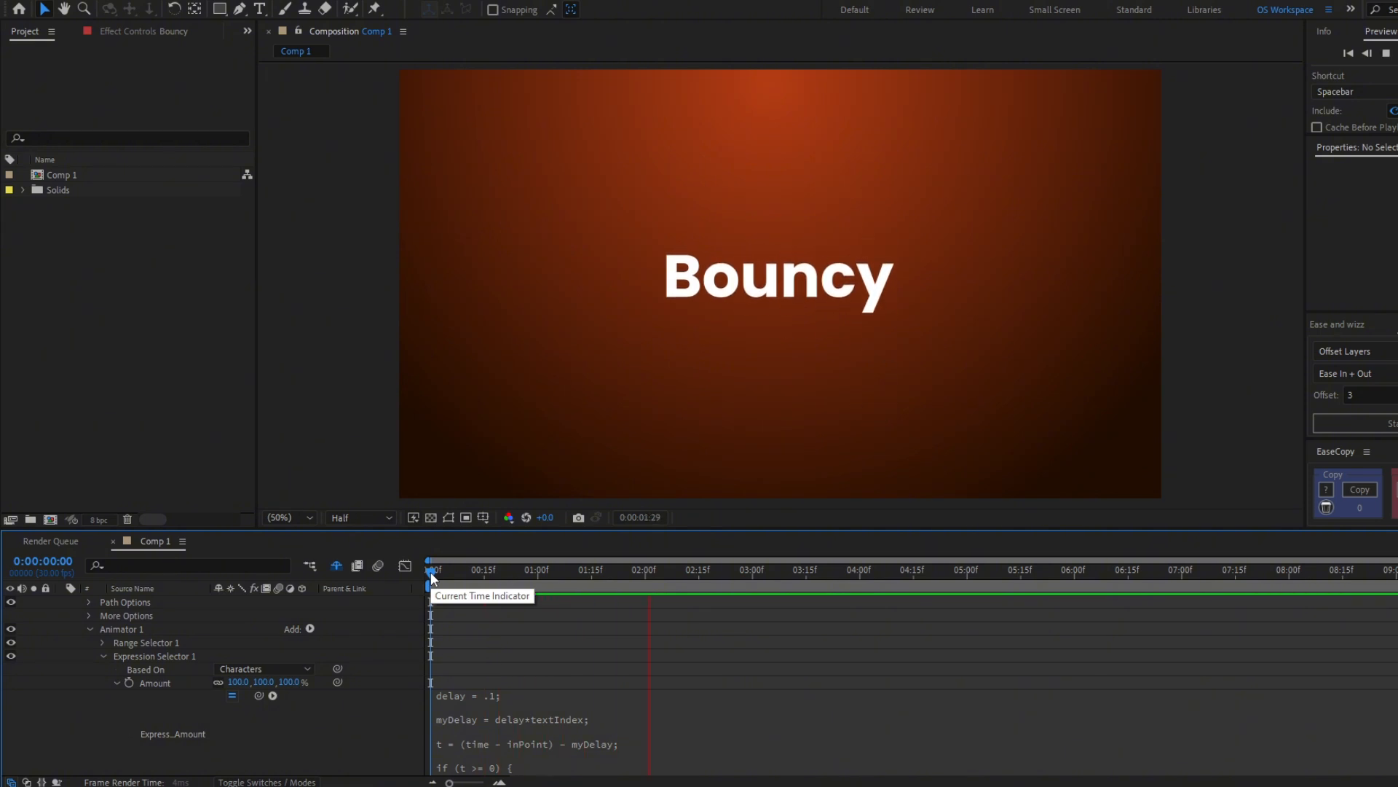
Restore freq to 3 in the Amount expression and preview the animation from the first frame
click(578, 717)
click(527, 718)
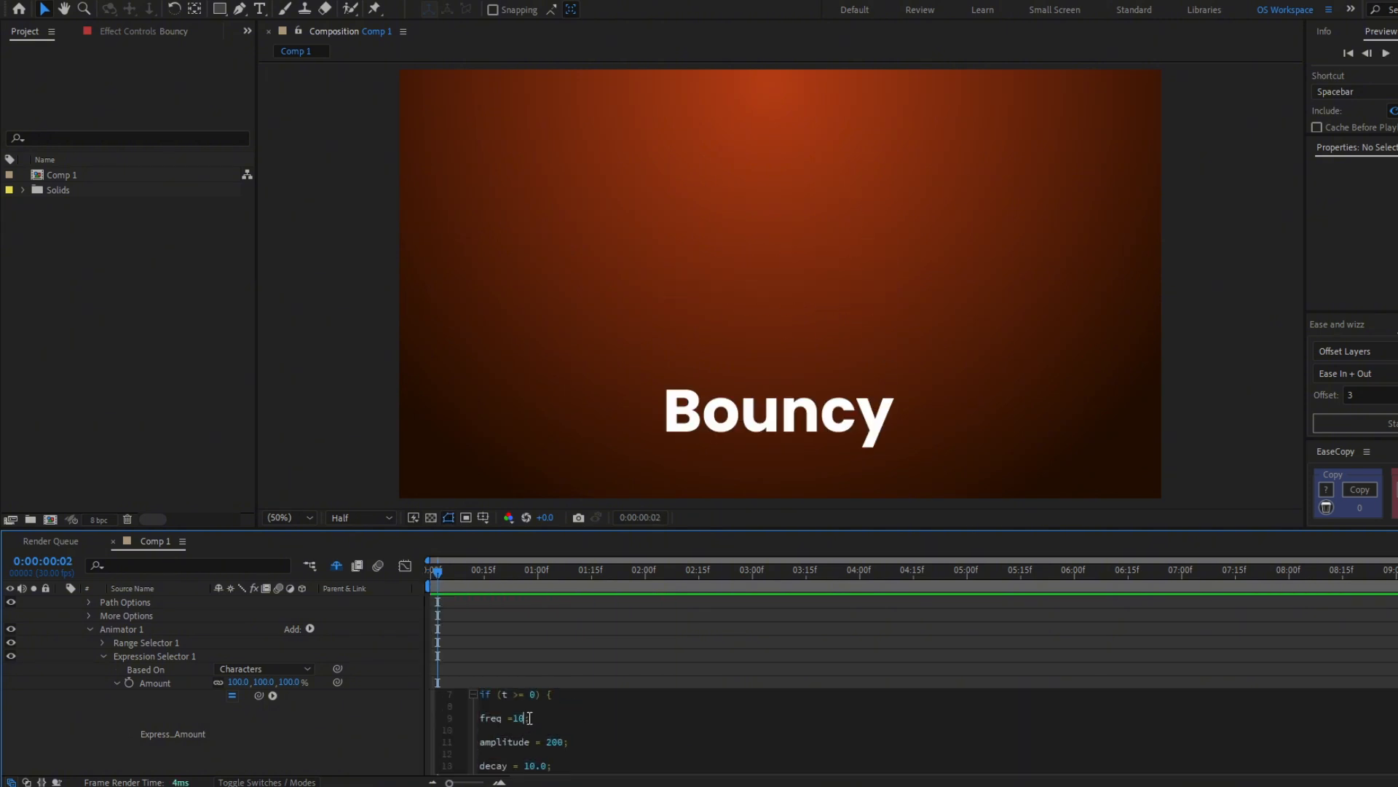
key(BackSpace)
key(BackSpace)
click(560, 749)
click(559, 743)
click(440, 624)
drag(440, 575, 426, 574)
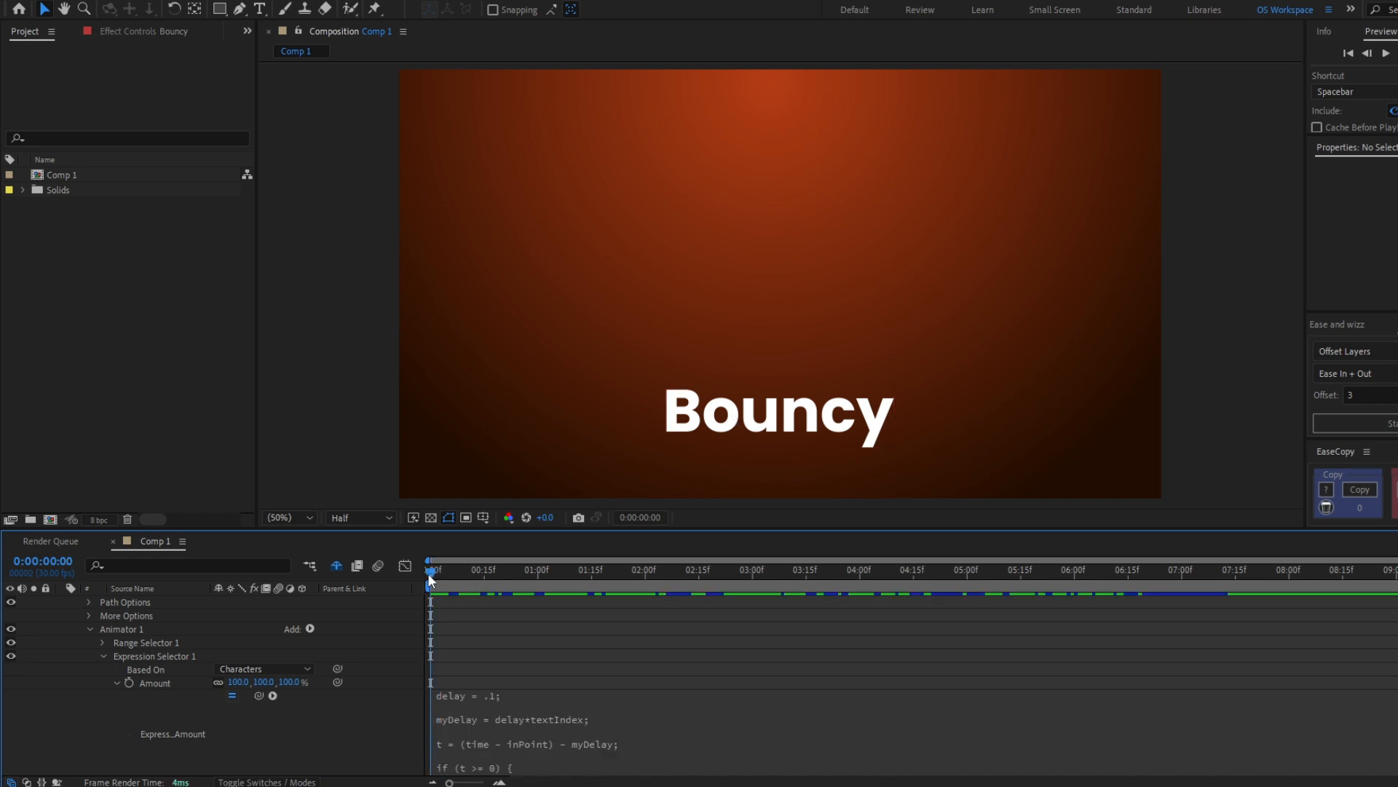
key(space)
key(space)
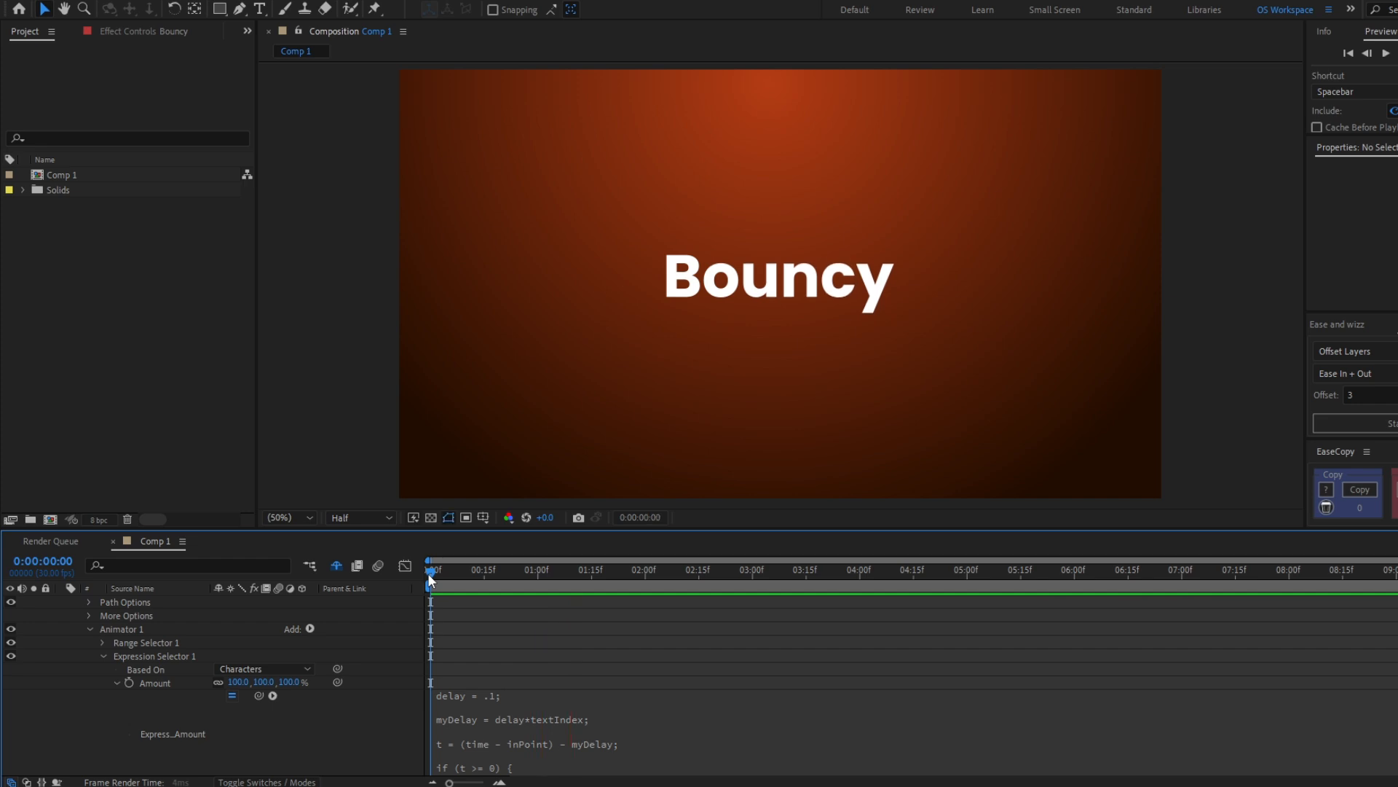
Try a different amplitude value in the Amount expression and preview the bounce
click(534, 727)
key(ctrl+a)
scroll(565, 714, down, 2)
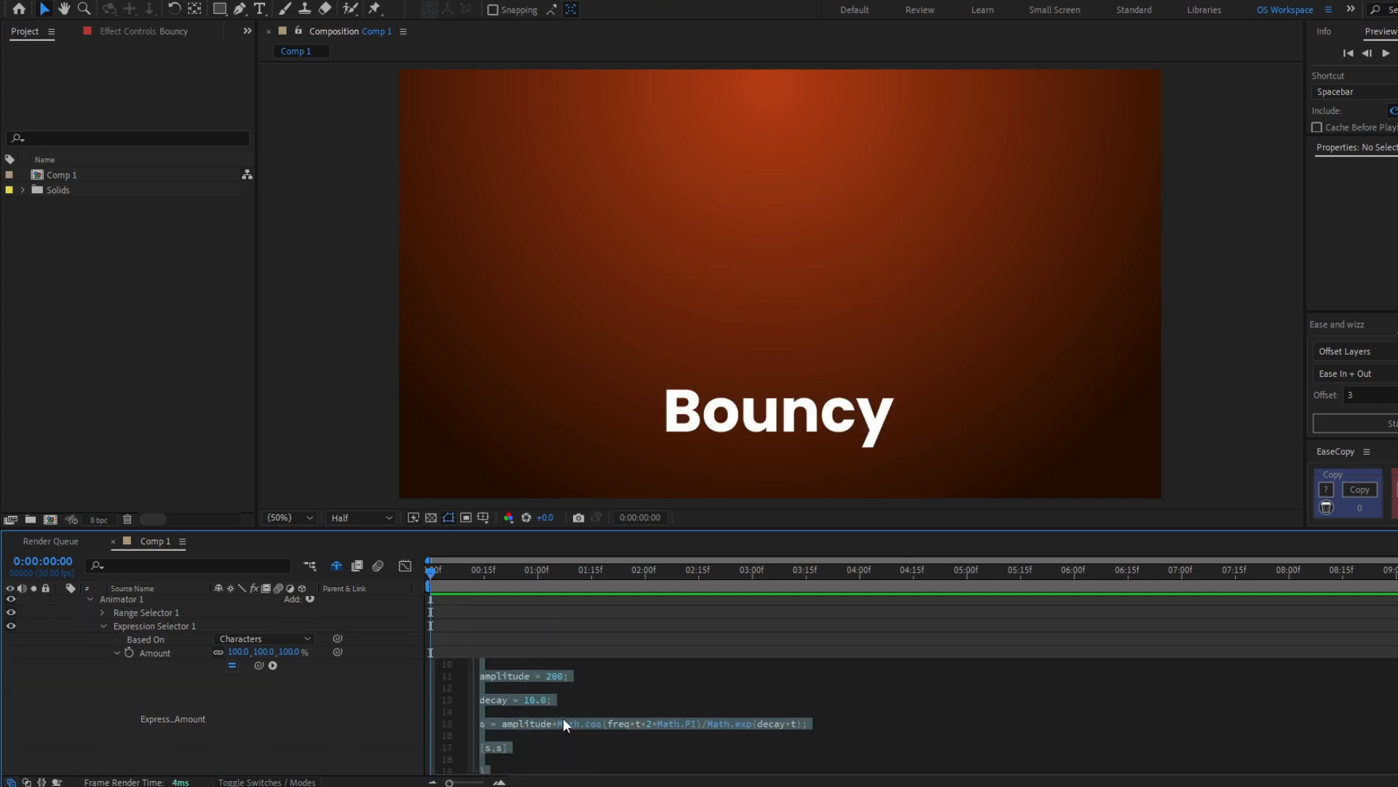
click(551, 715)
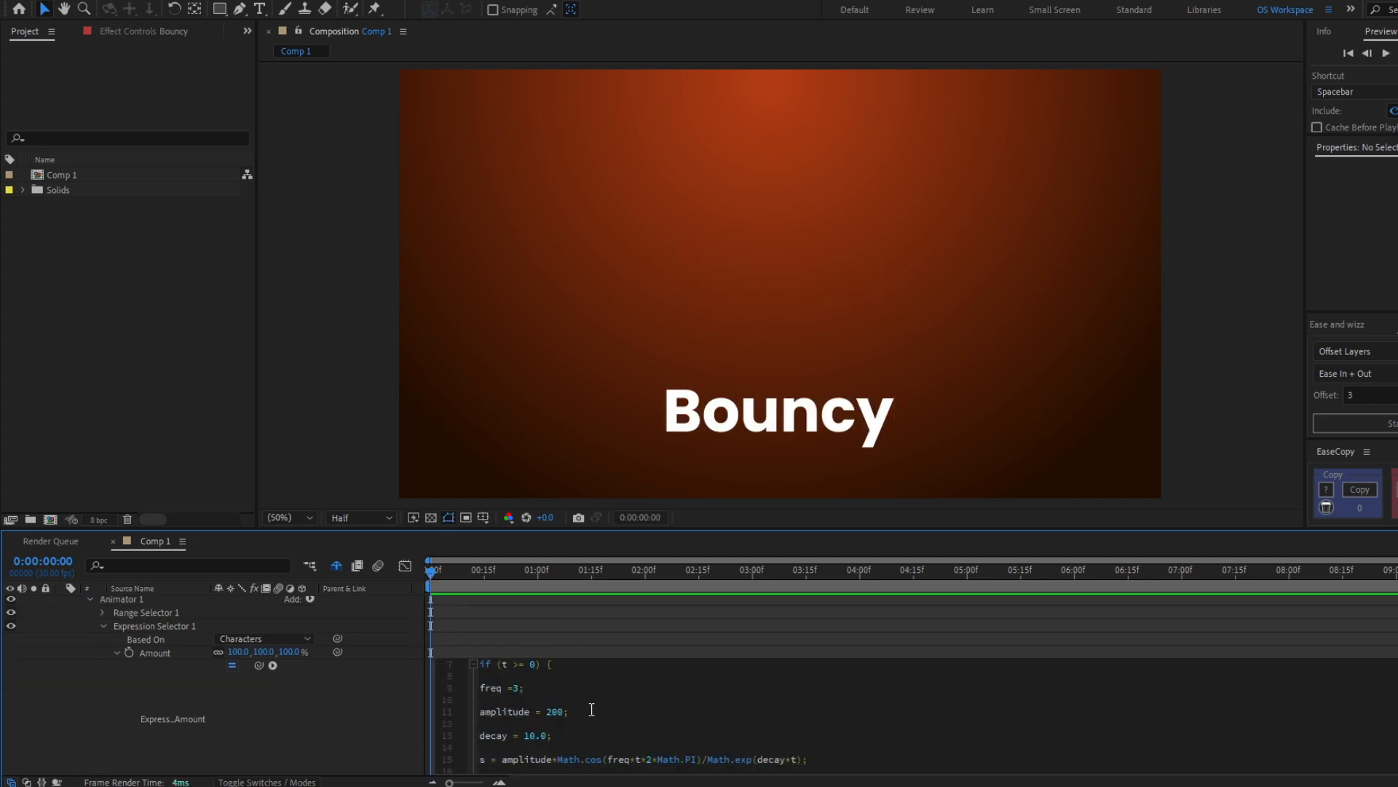
key(BackSpace)
click(478, 622)
key(space)
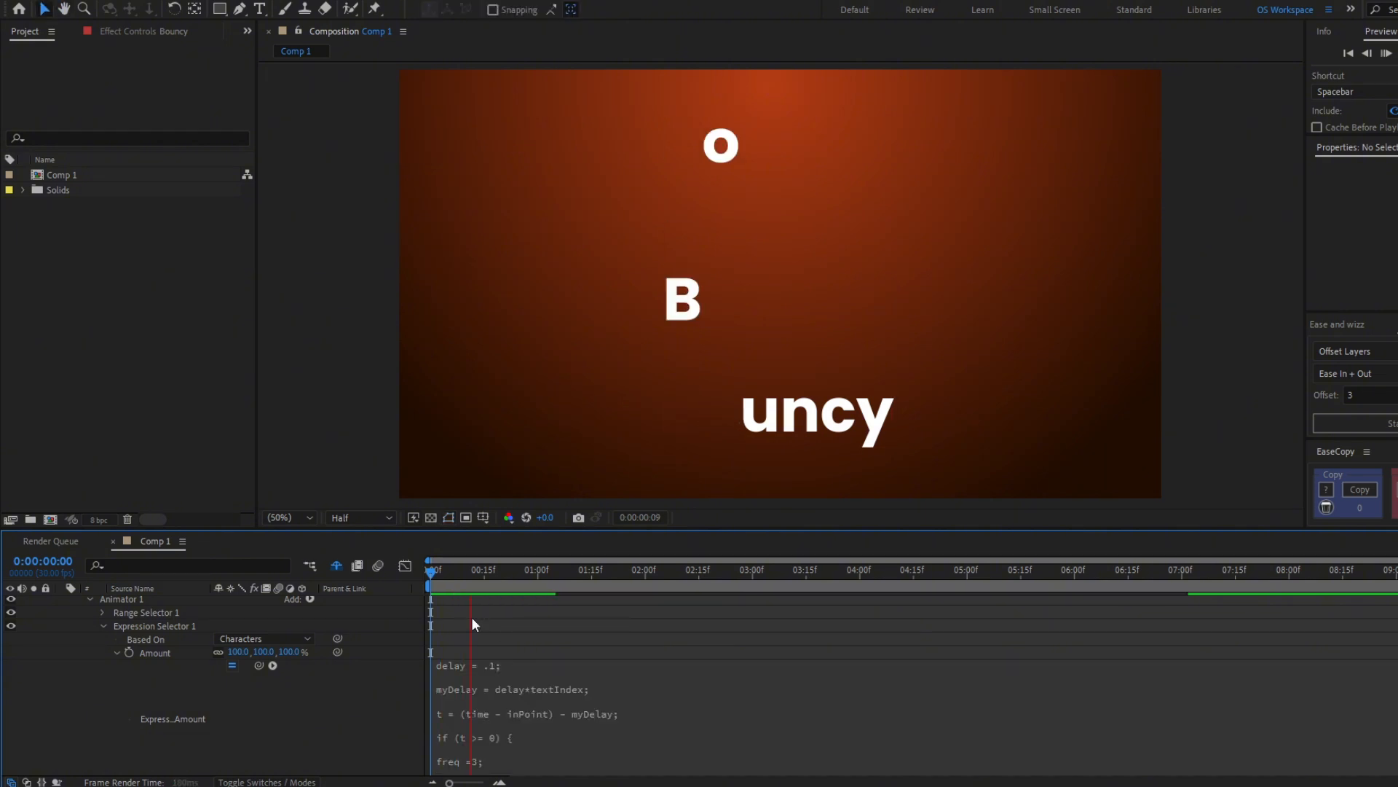
drag(448, 571, 530, 575)
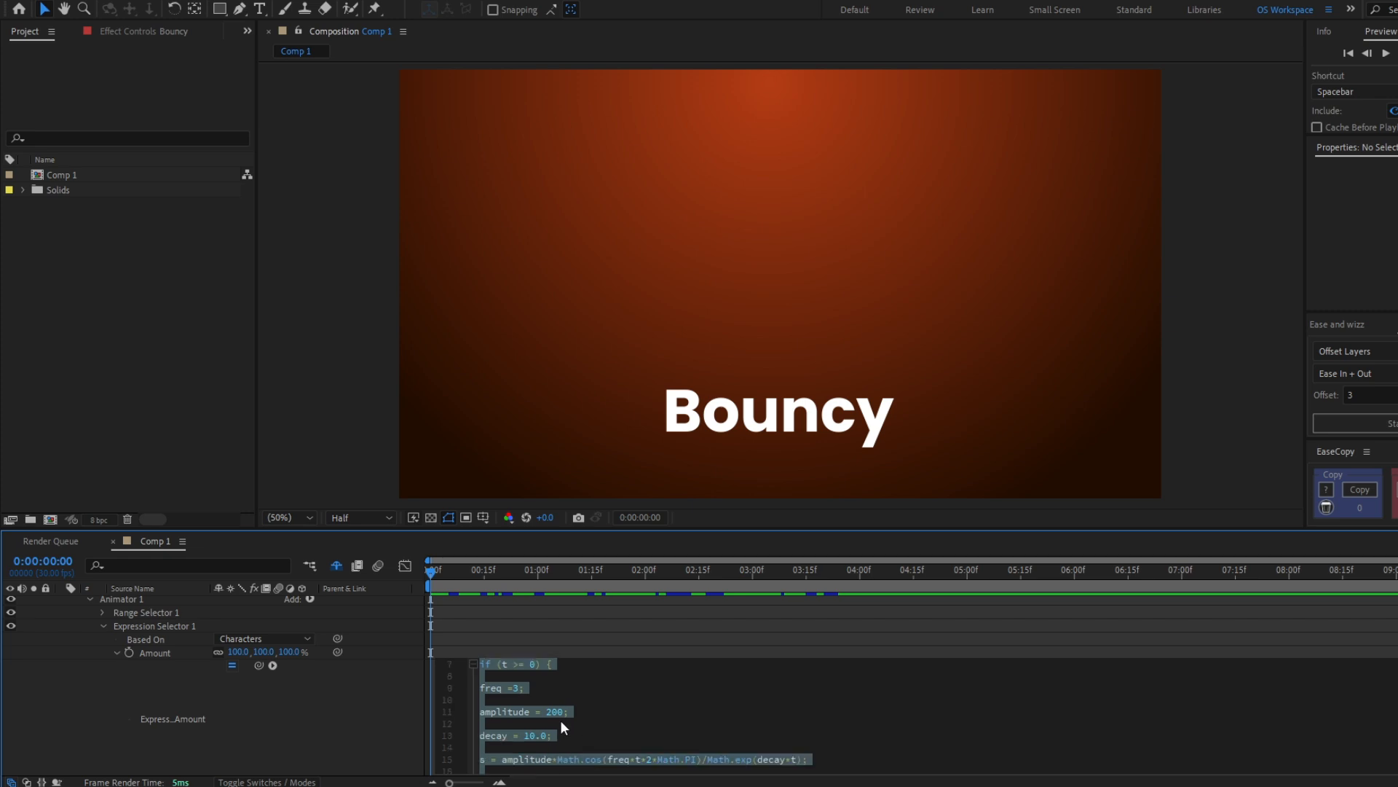
Lower the decay value in the Amount expression by deleting the zero before its decimal point, and preview the animation
click(562, 721)
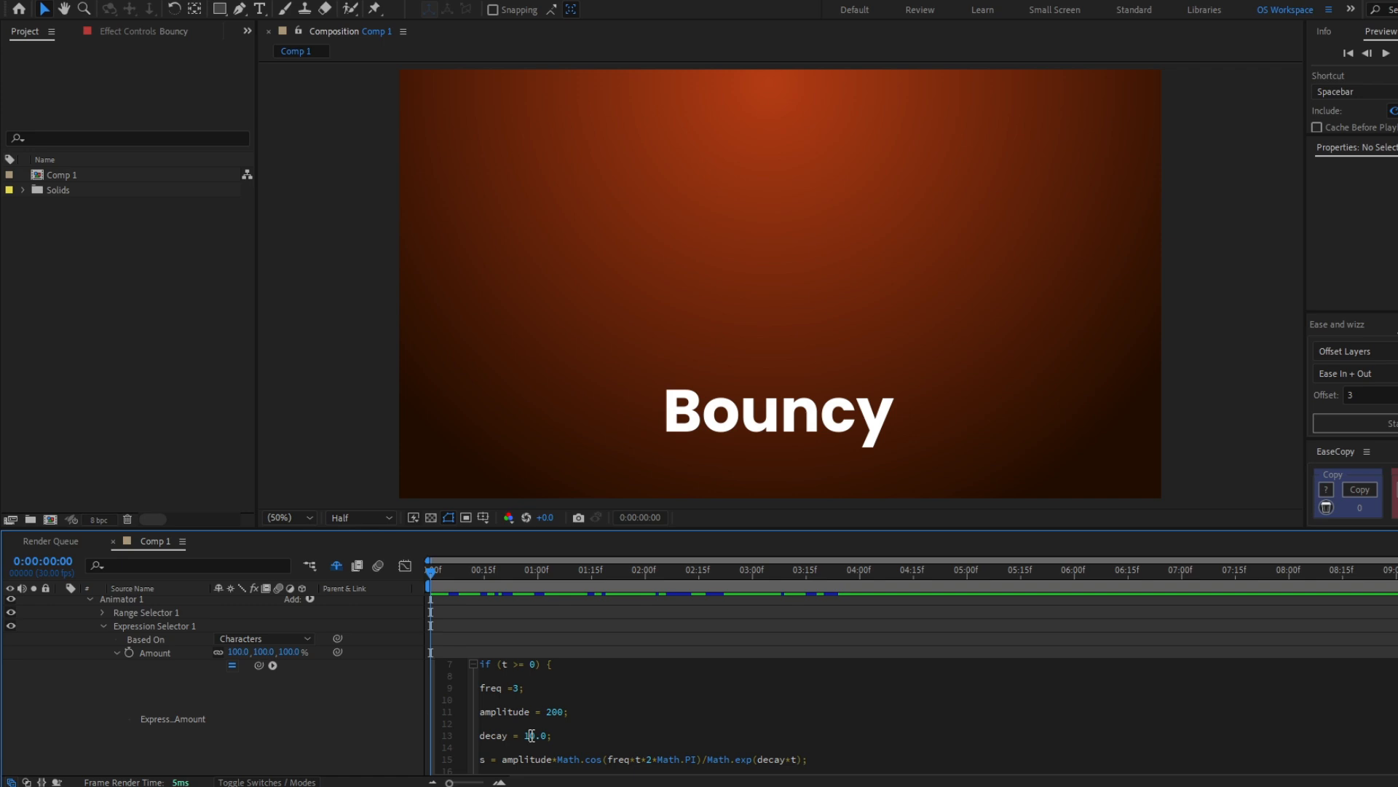
double_click(533, 734)
click(537, 734)
key(BackSpace)
click(462, 600)
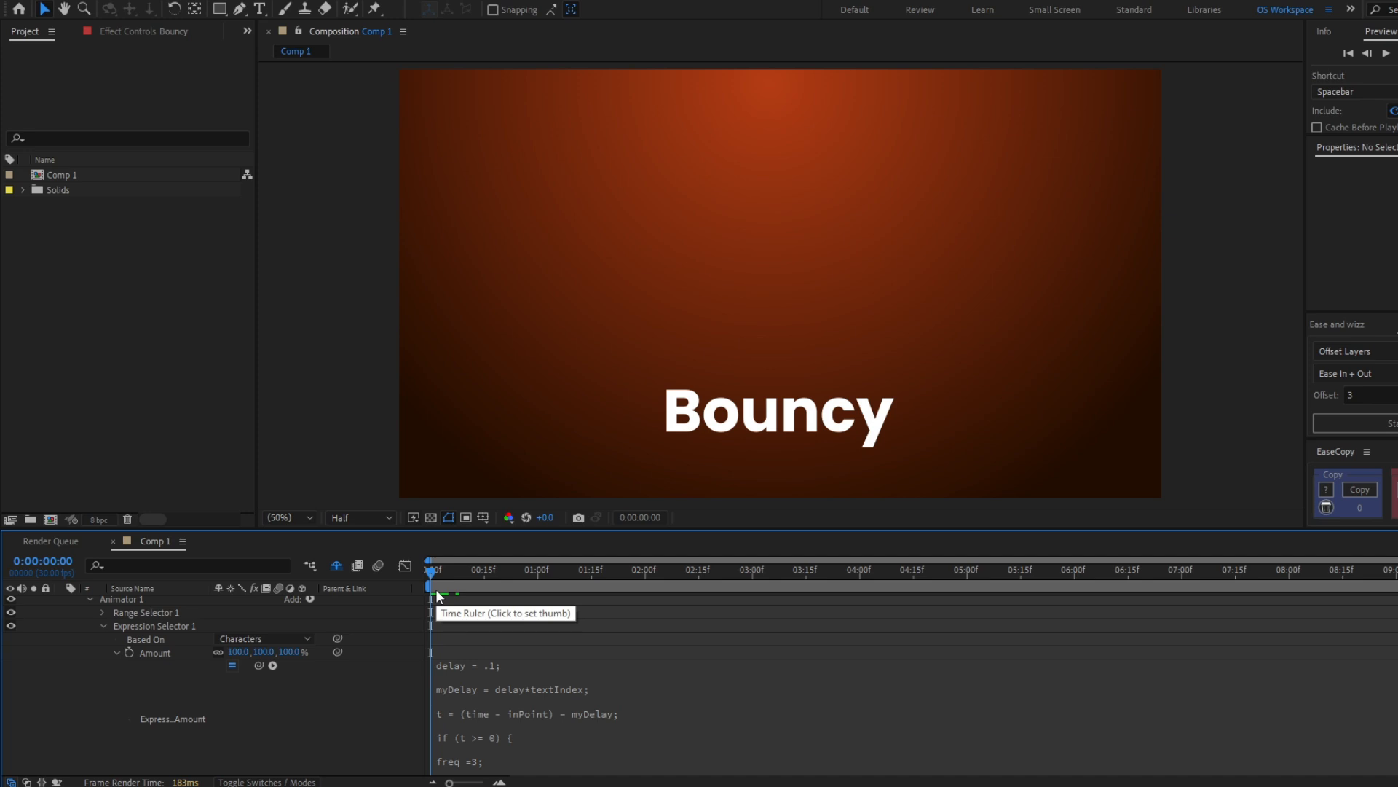
key(space)
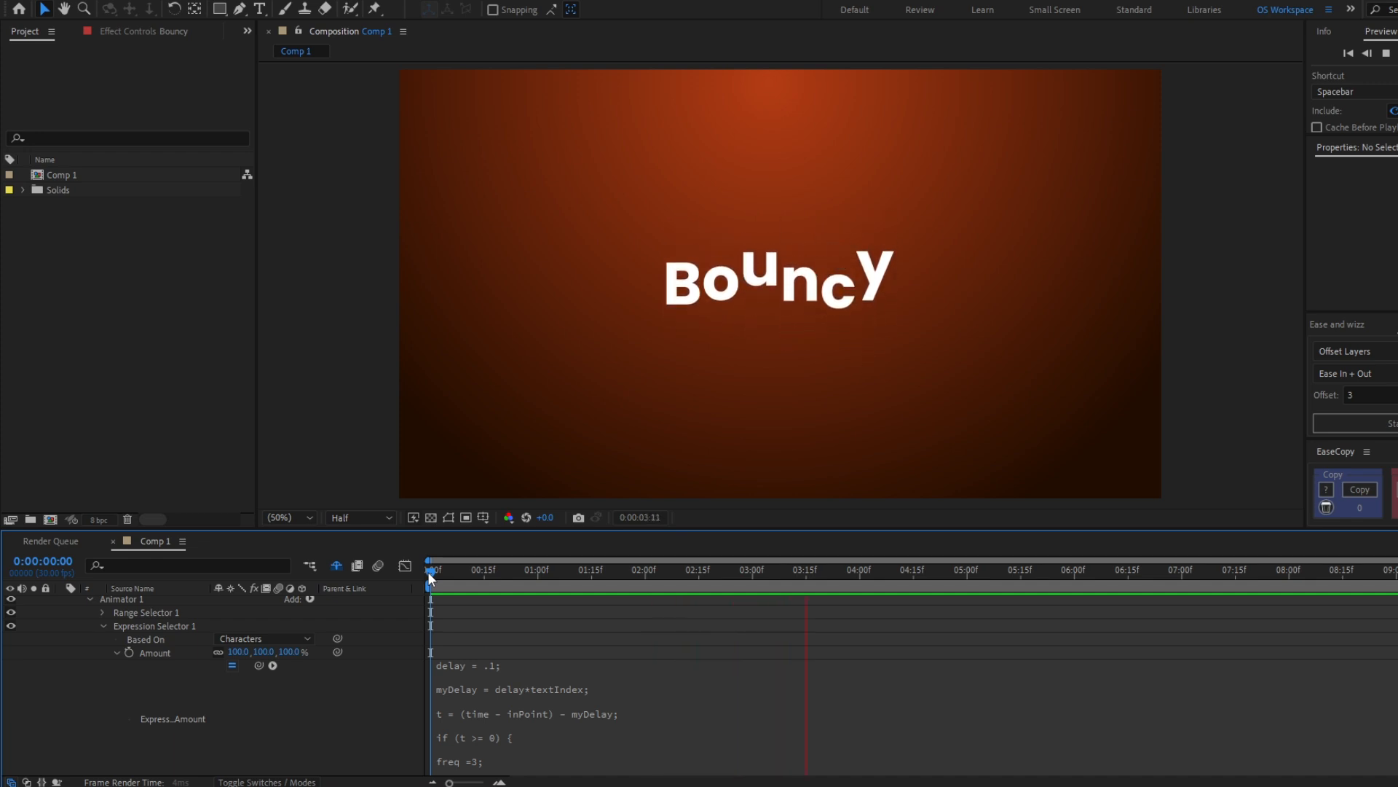
Restore the decay value in the Amount expression by re-adding the zero before its decimal point, and preview the animation from the first frame
key(space)
click(558, 699)
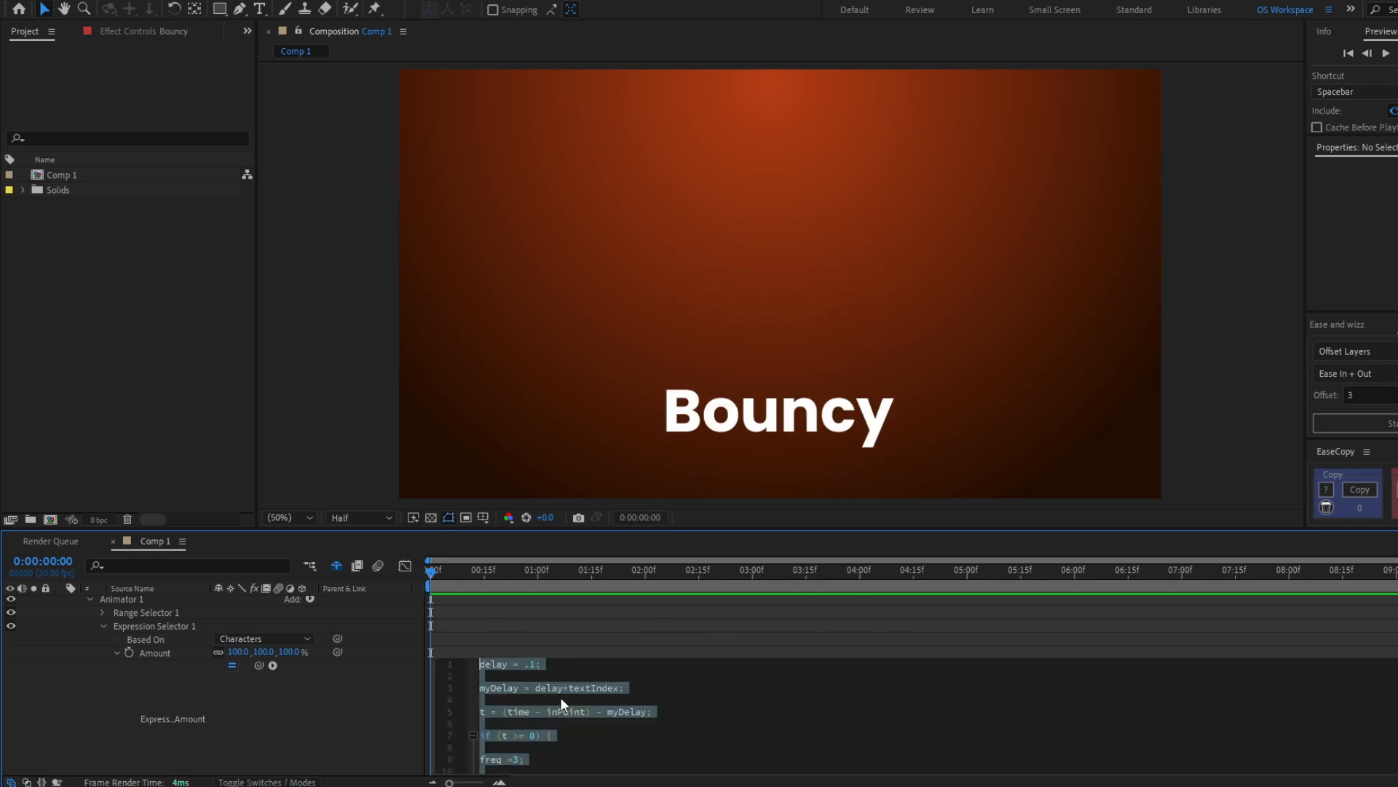
scroll(561, 702, down, 3)
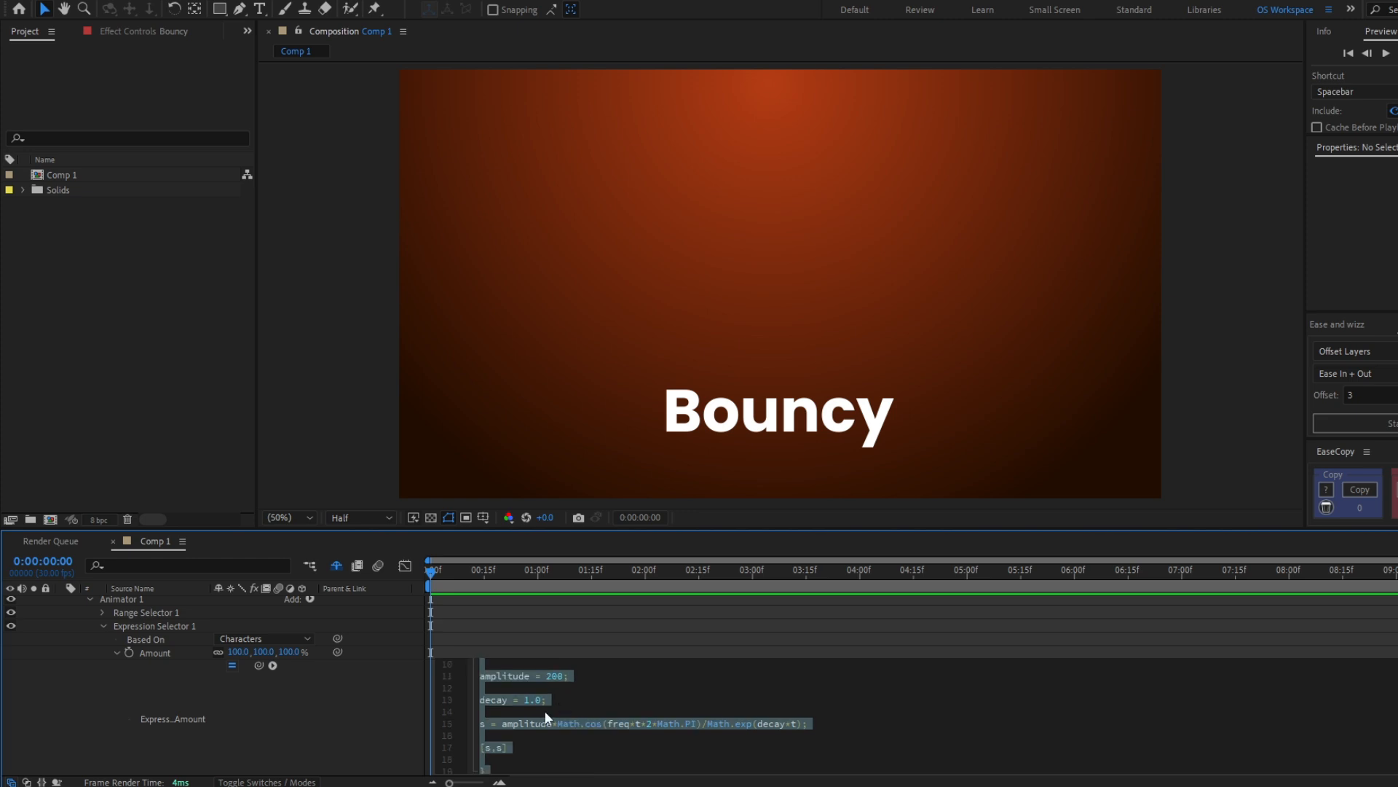
click(540, 699)
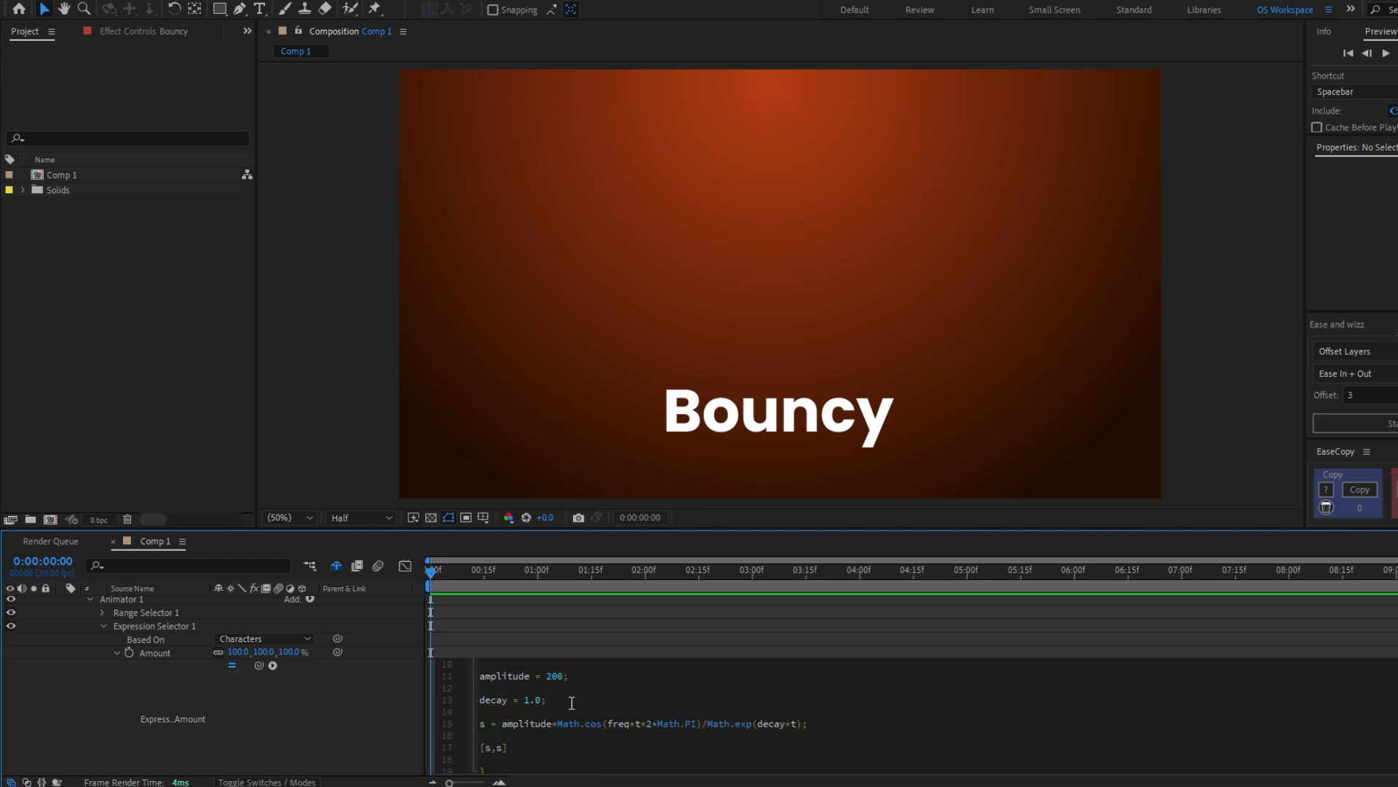
text(0)
click(426, 573)
key(space)
mouse_move(440, 574)
mouse_down()
mouse_move(497, 587)
mouse_move(438, 587)
mouse_up()
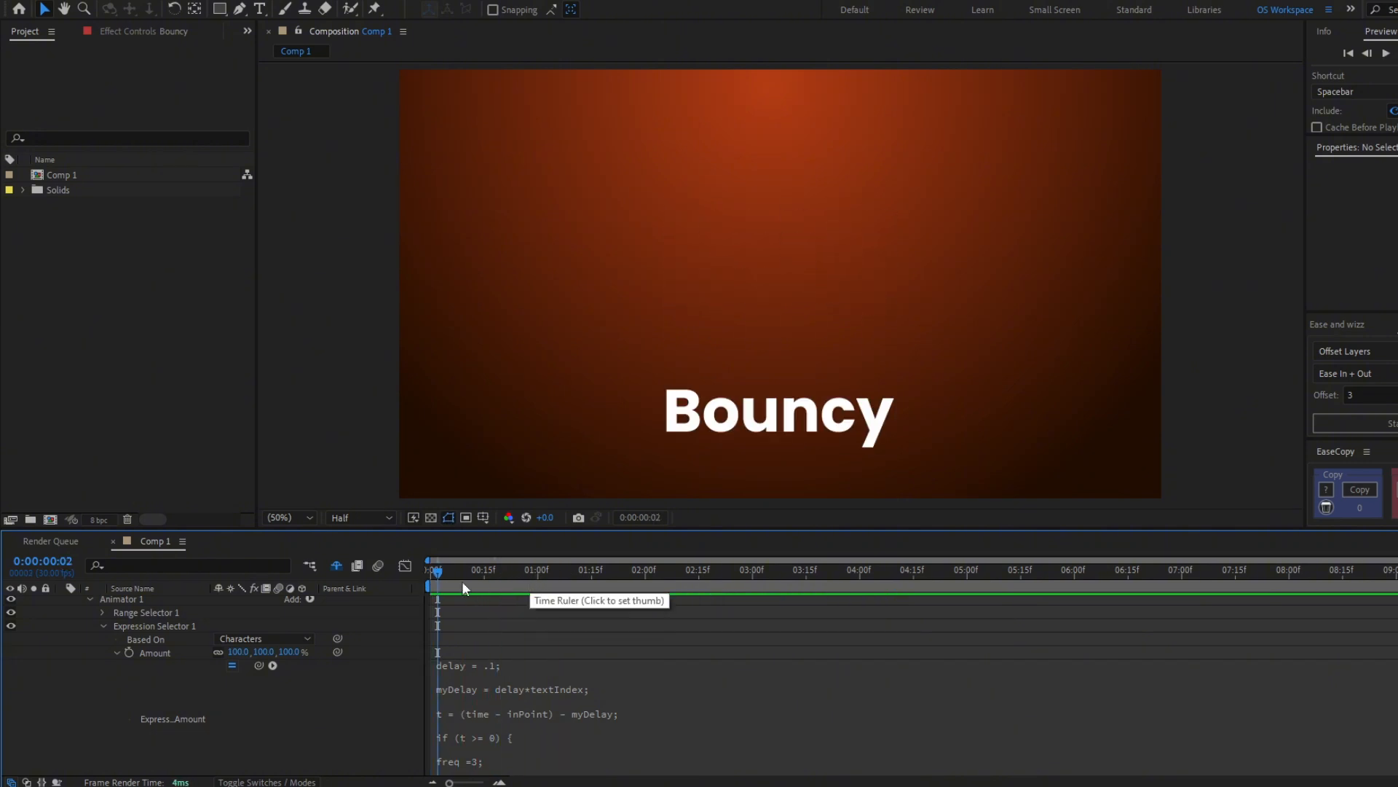
key(Home)
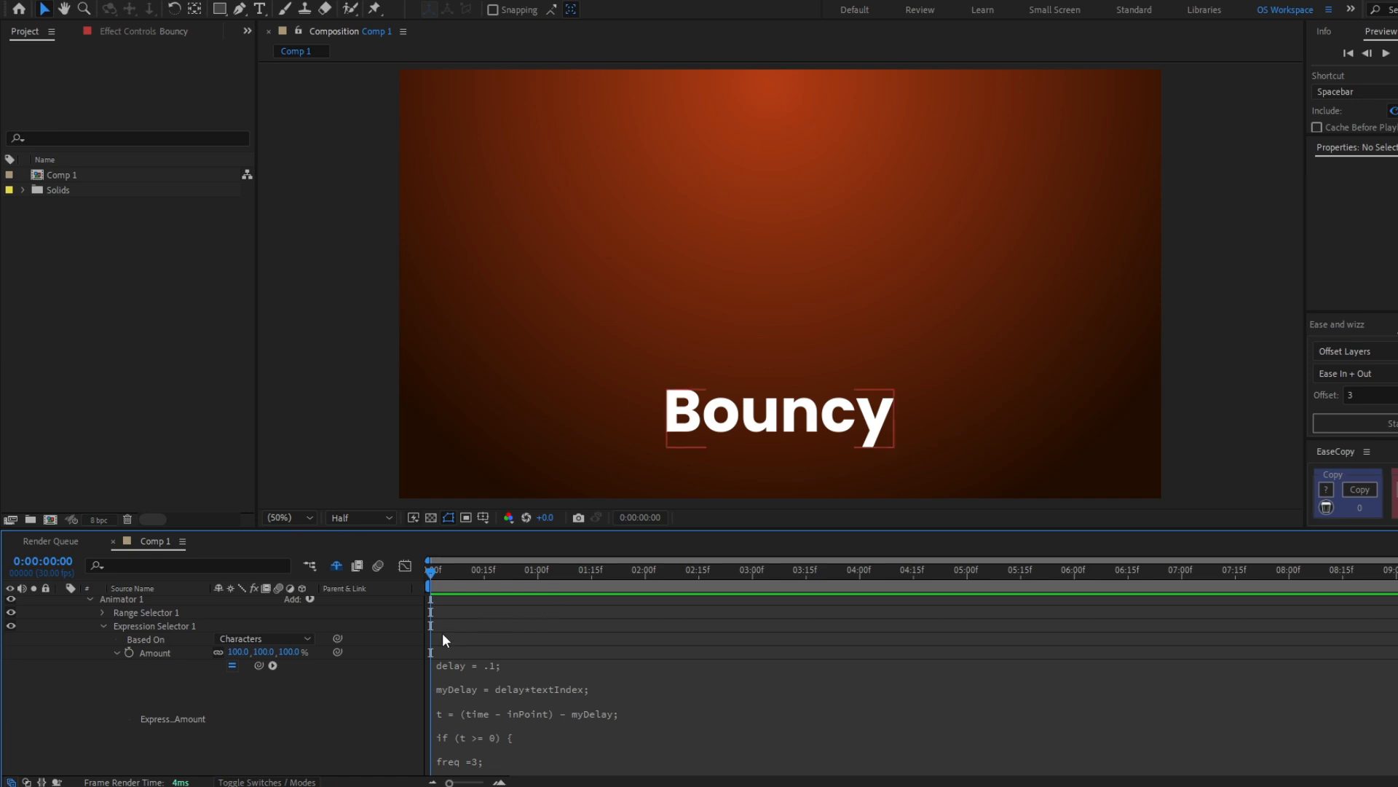
Add an Opacity property to Animator 1, set it to 0%, and preview the animation from the first frame
scroll(430, 644, up, 2)
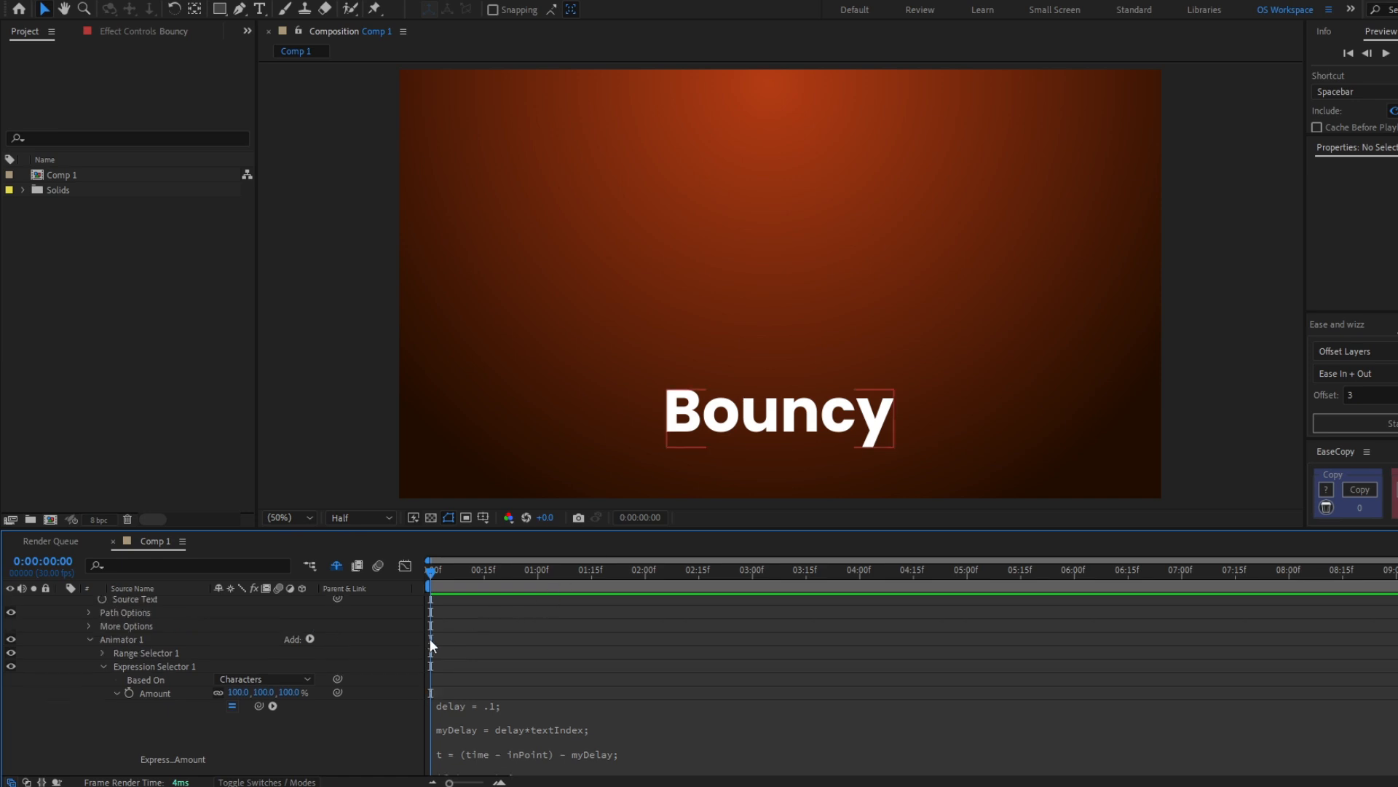
click(311, 639)
mouse_move(348, 647)
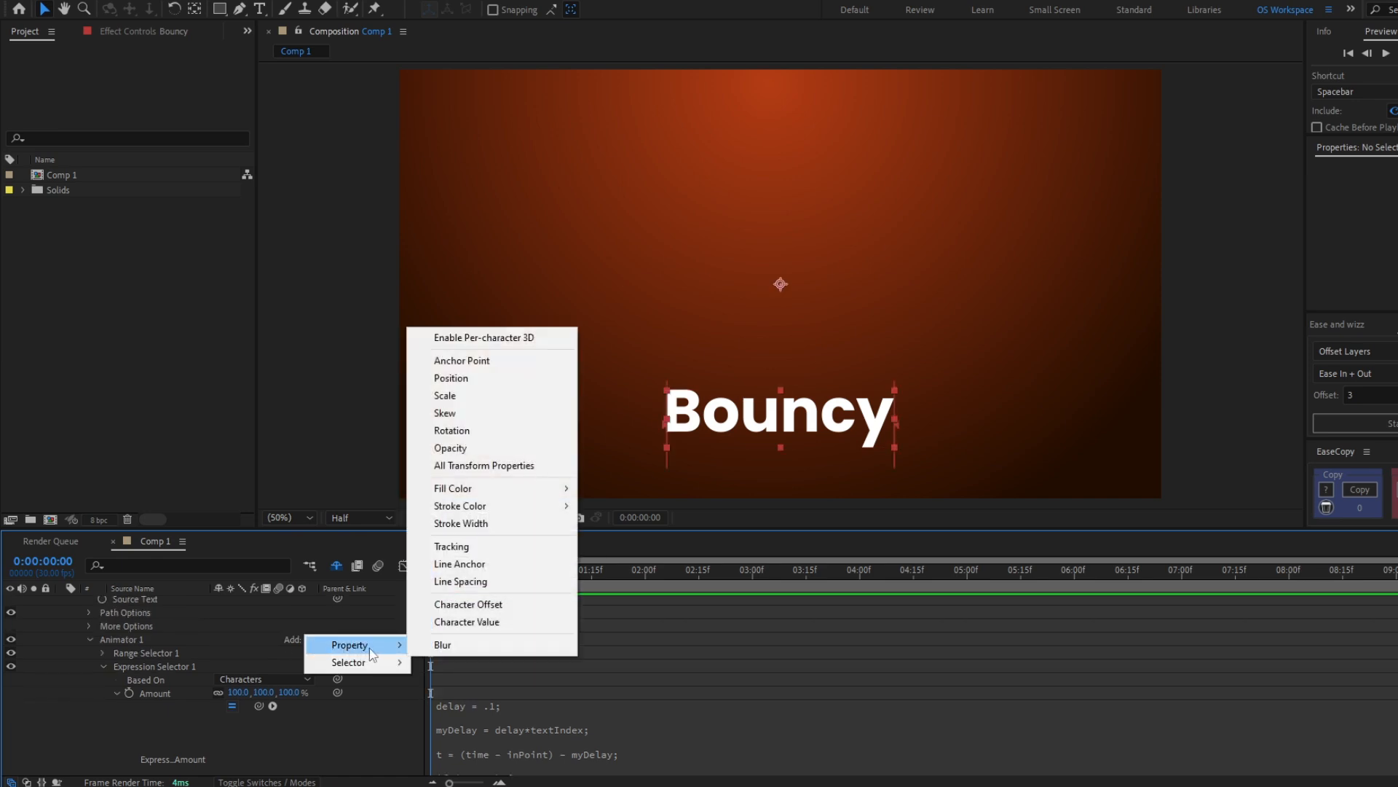
click(469, 451)
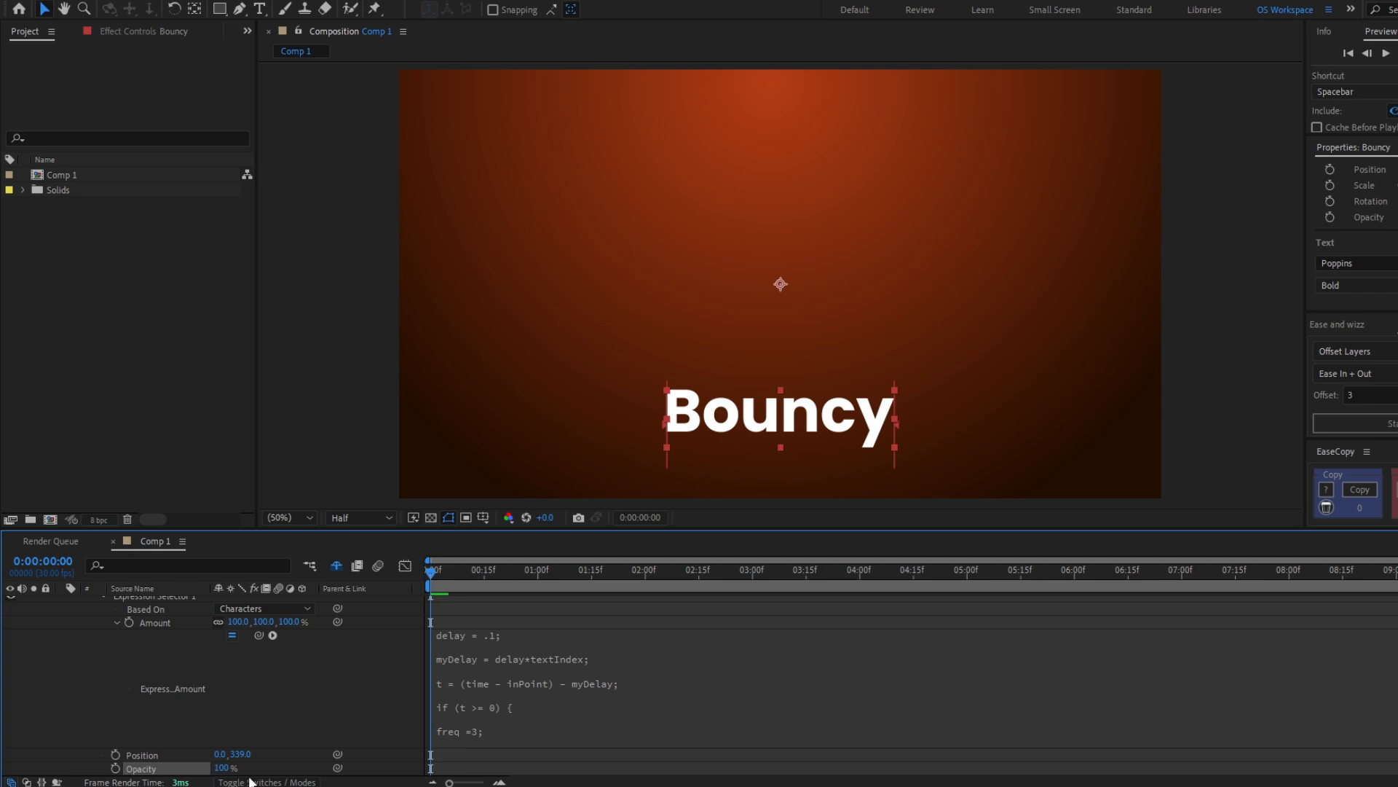
drag(222, 768, 207, 774)
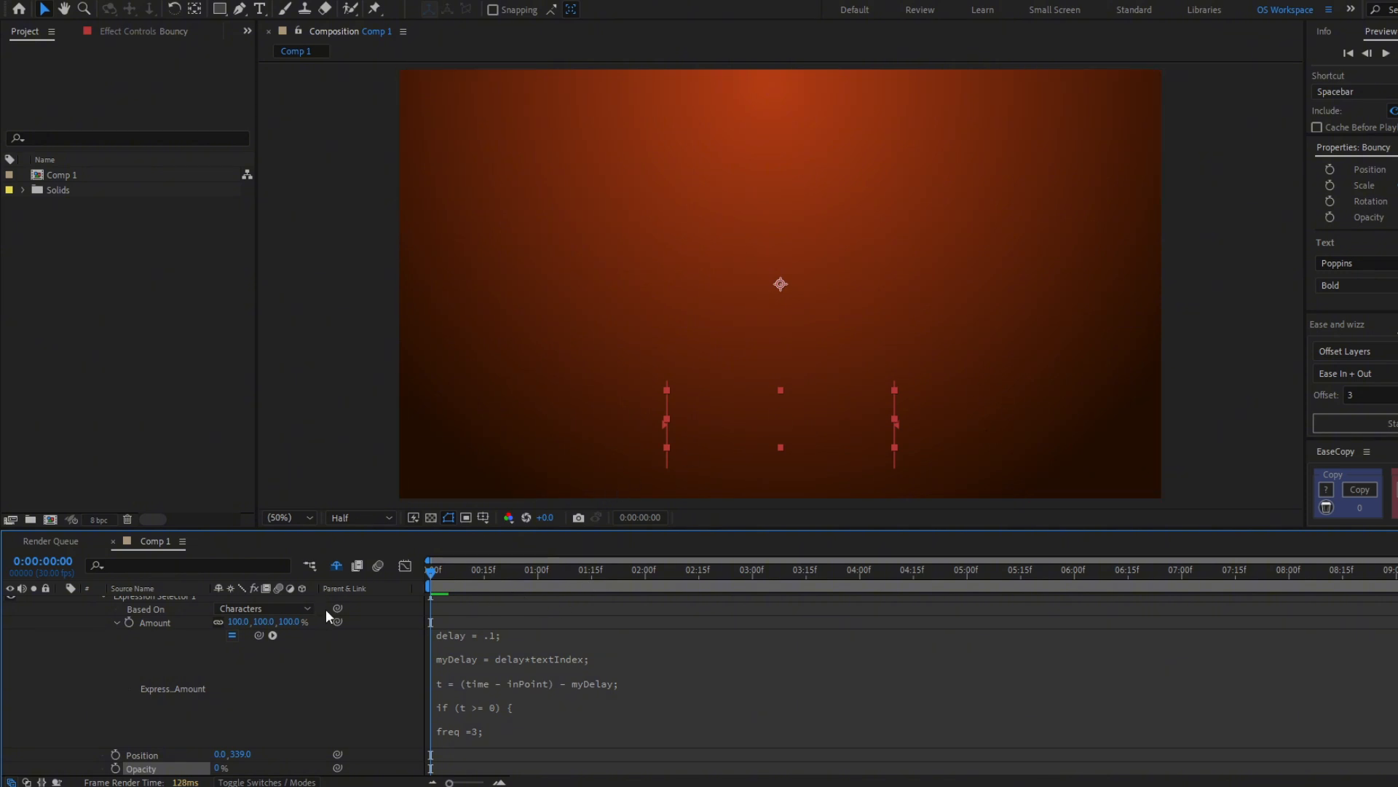
click(437, 599)
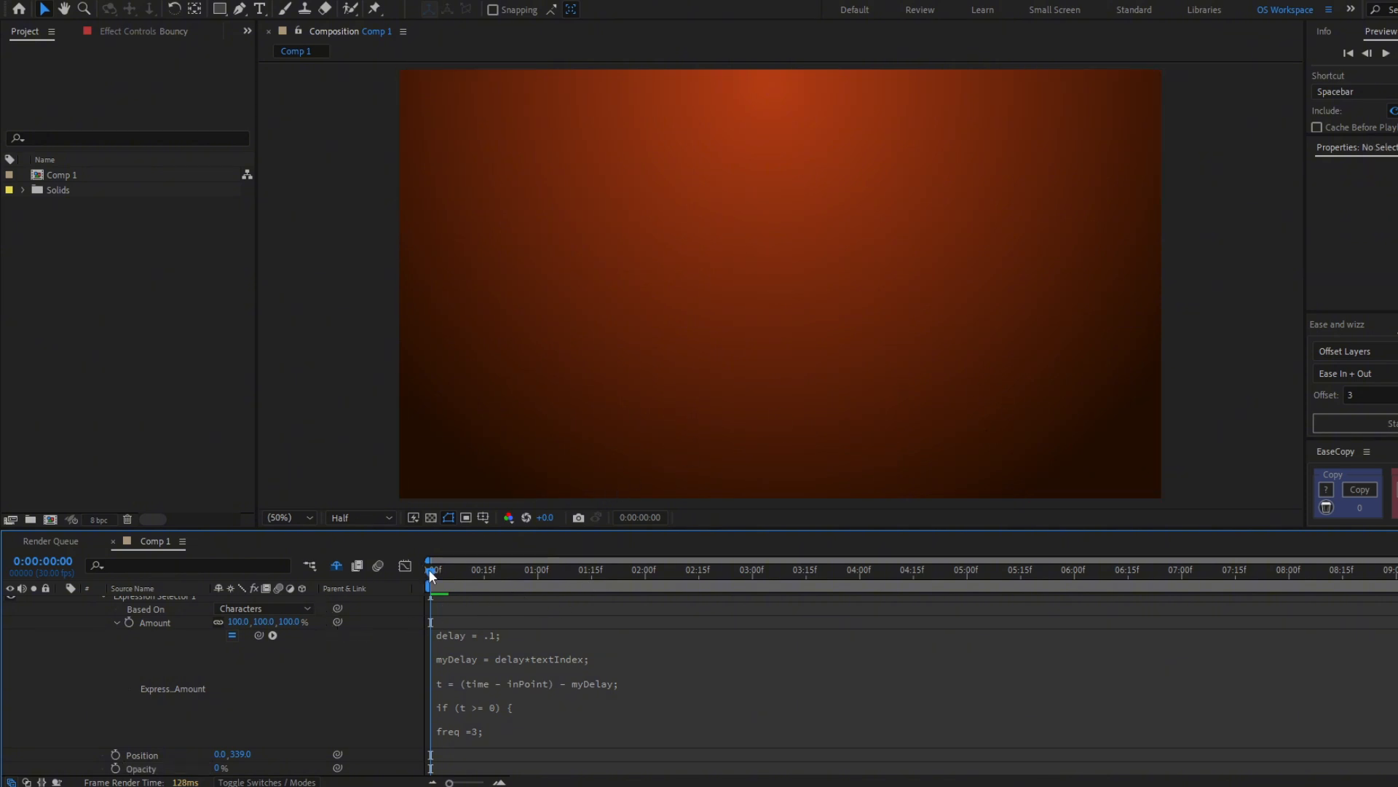
key(space)
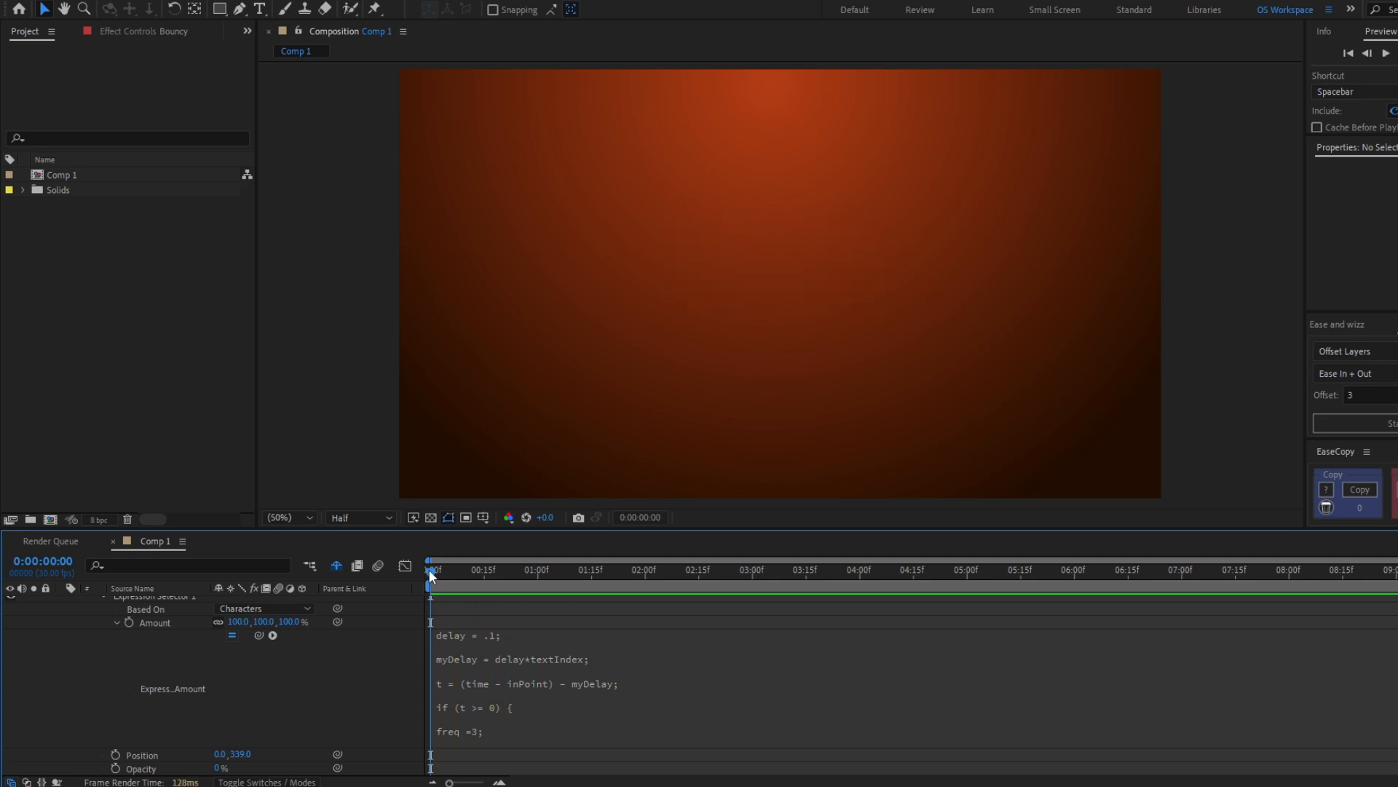
Enable motion blur for the Bouncy text layer and the composition, and preview the animation
scroll(276, 599, up, 3)
click(278, 601)
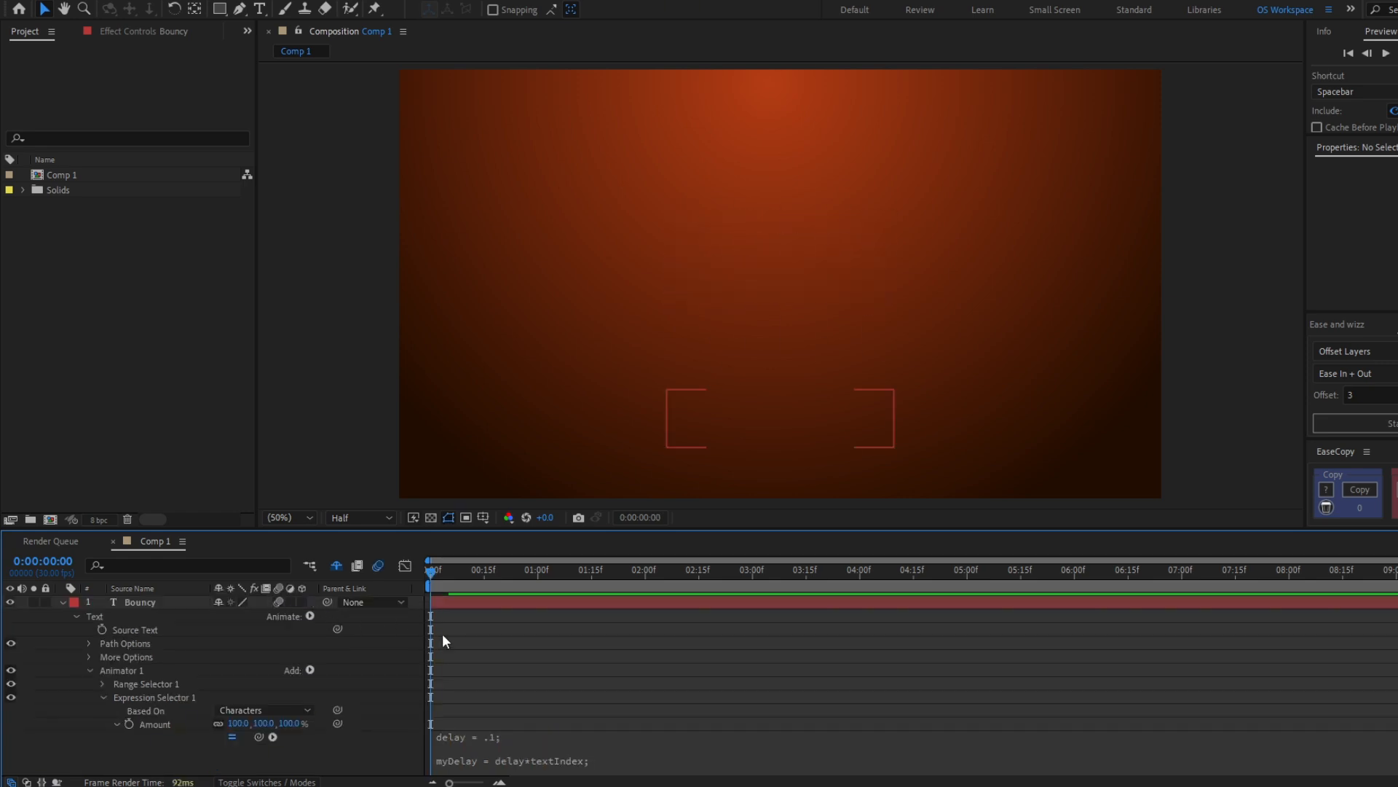
key(space)
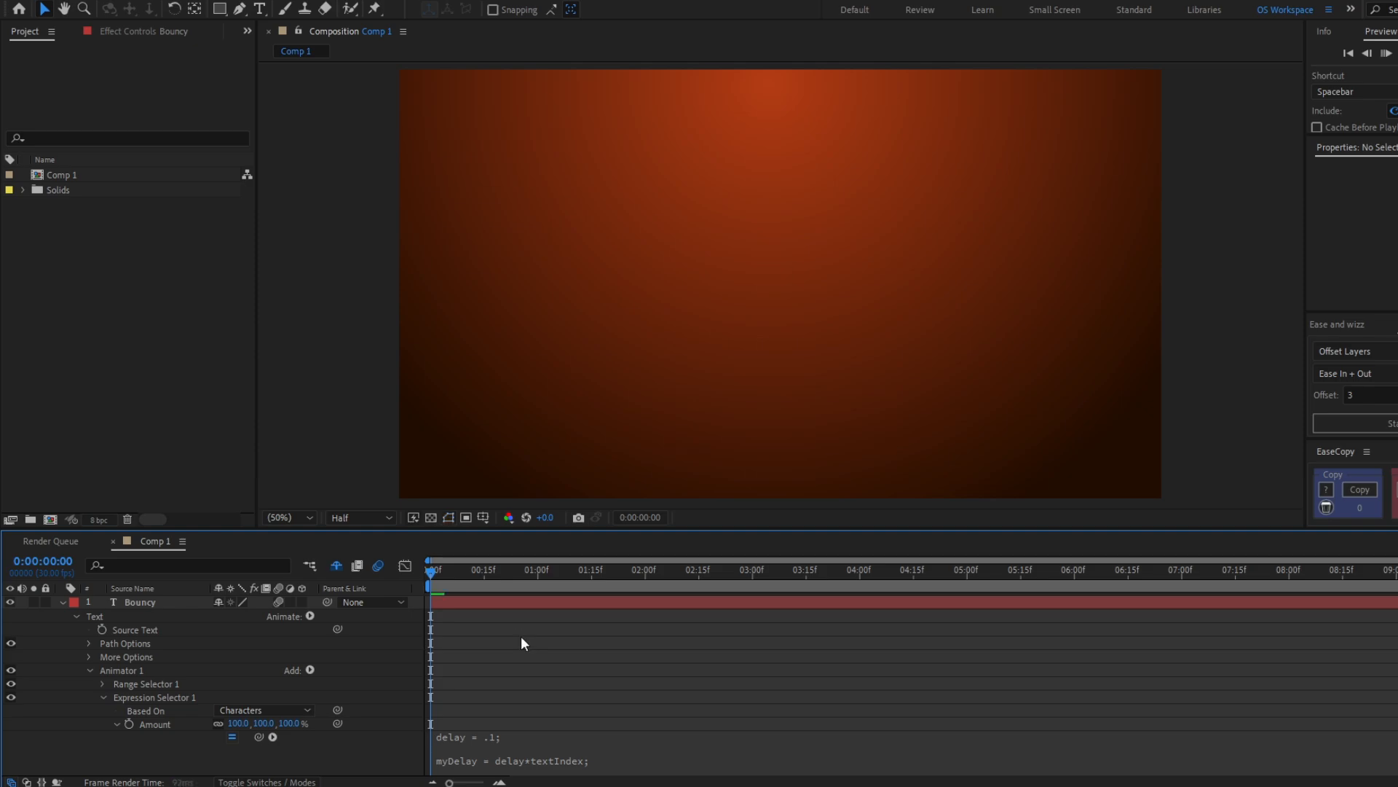